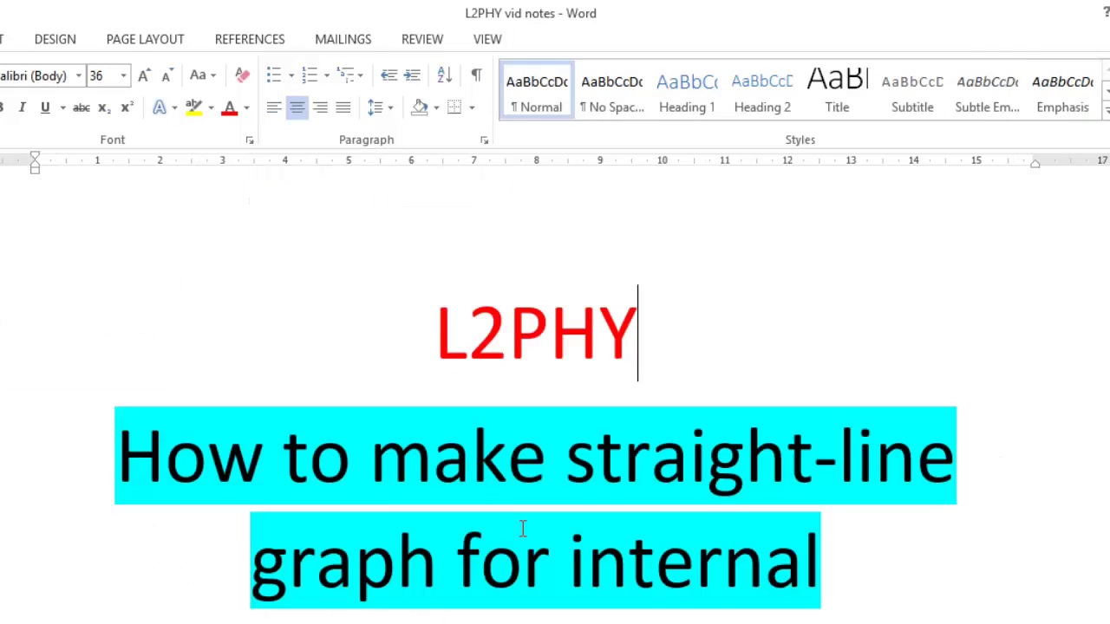
- Review the numbered graphing instructions in the notes, from gathering data through entering all data into Excel
scroll(525, 512, "down", 6)
scroll(538, 446, "up", 2)
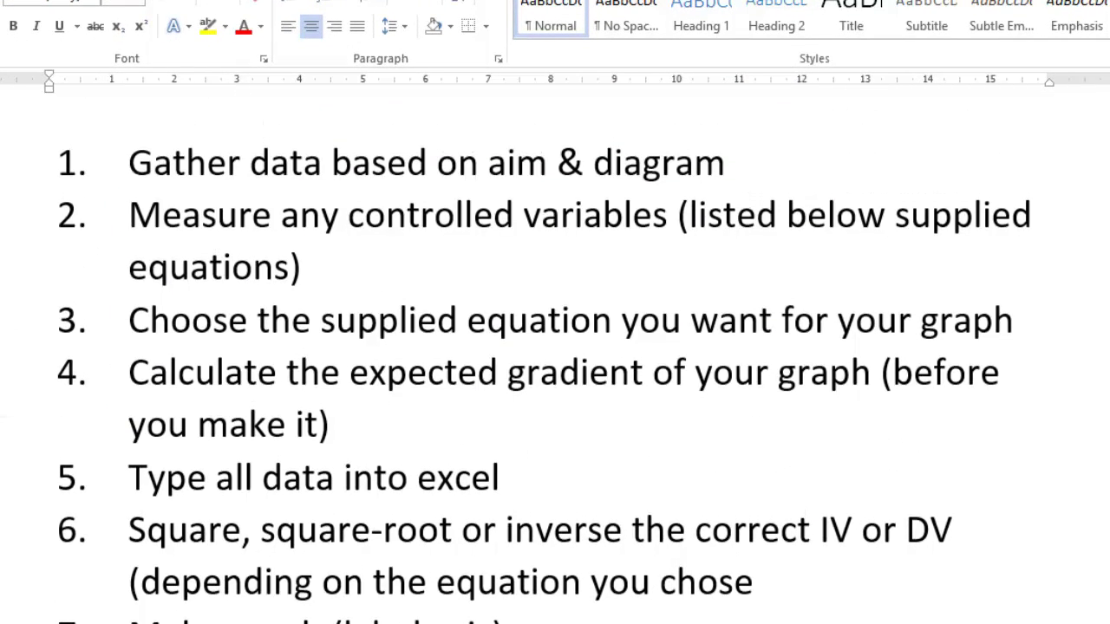
left_click(26, 162)
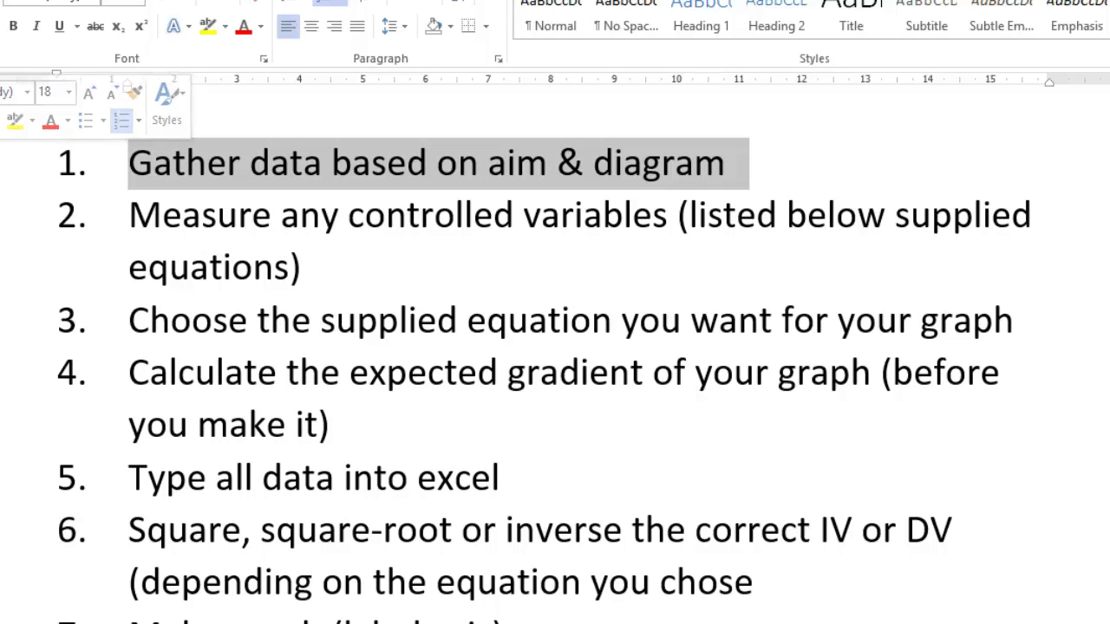
left_click_drag(26, 215, 26, 267)
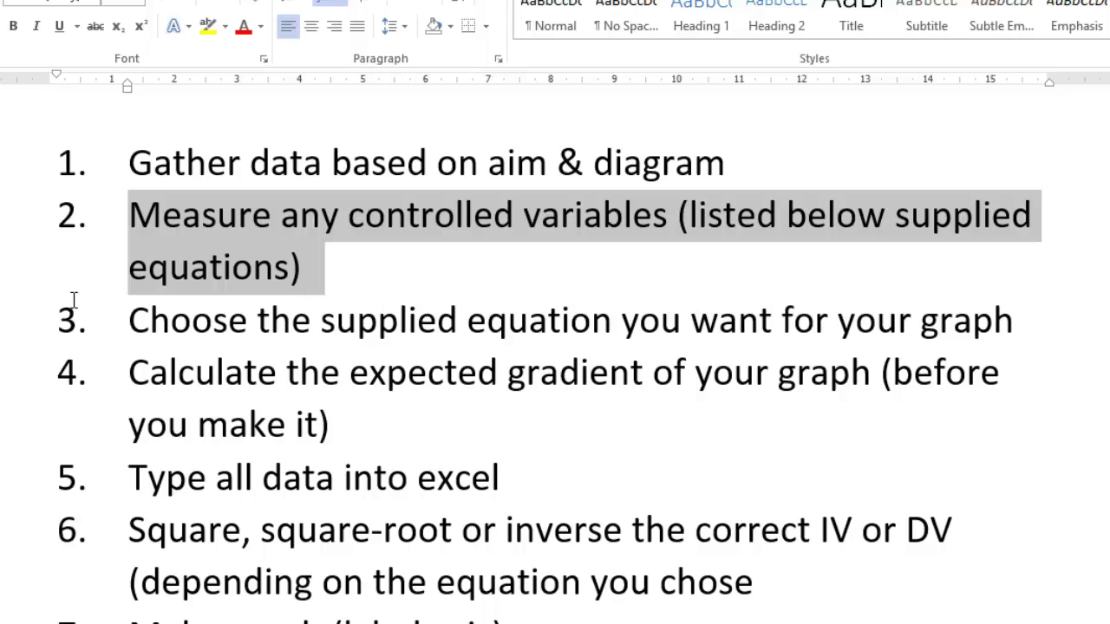
left_click(3, 334)
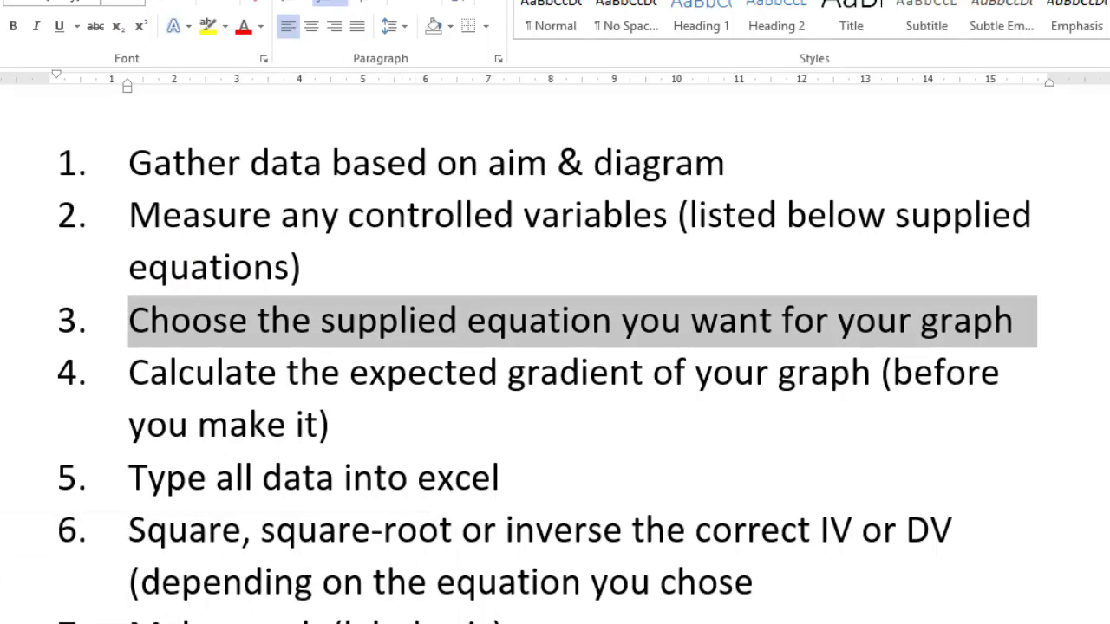
left_click(358, 595)
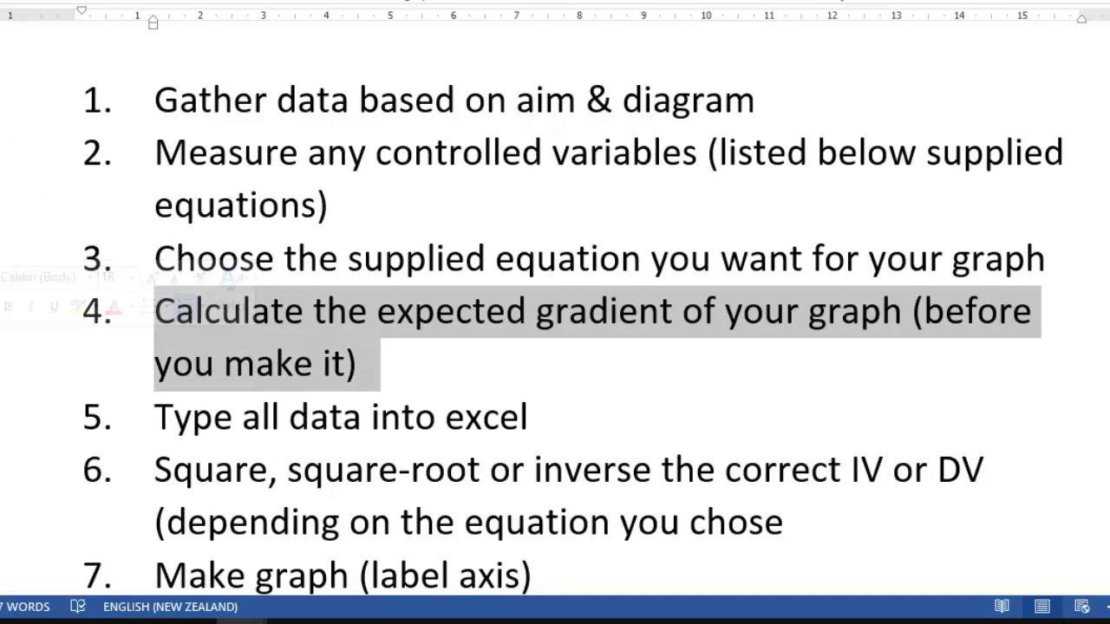
left_click(52, 417)
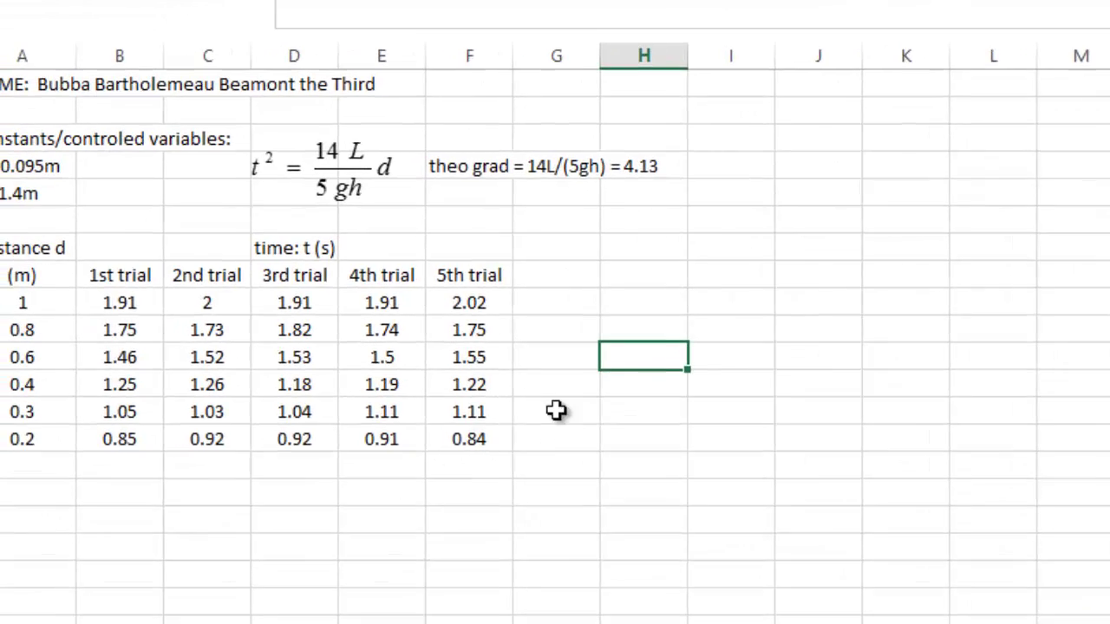
- Examine the worksheet's distance values and five trials of time data, including their headings and units
left_click(351, 486)
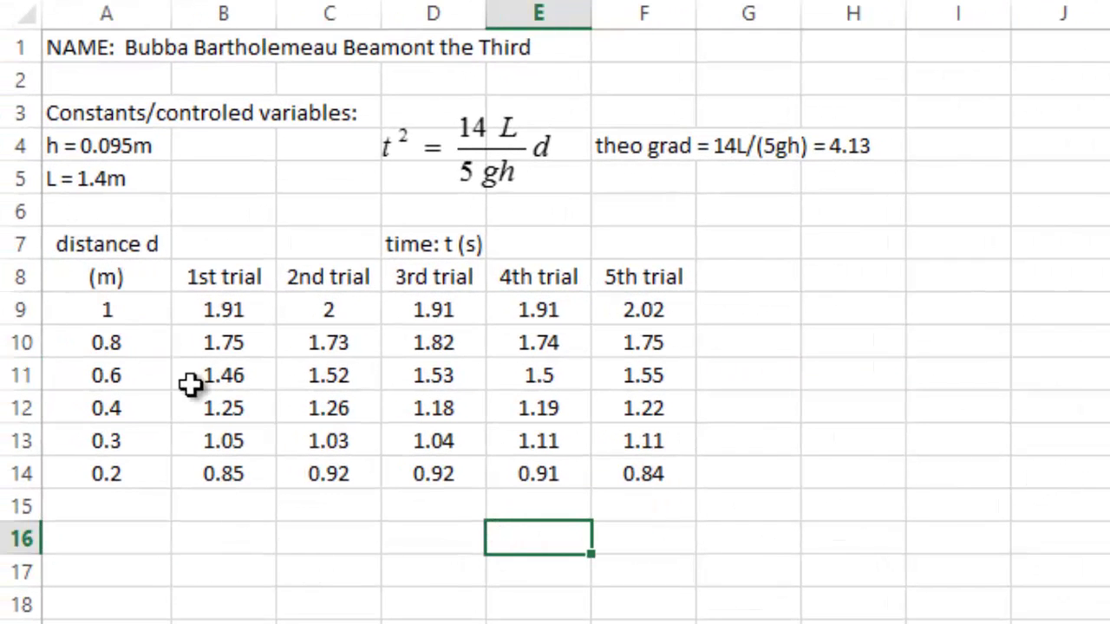
left_click_drag(112, 243, 103, 530)
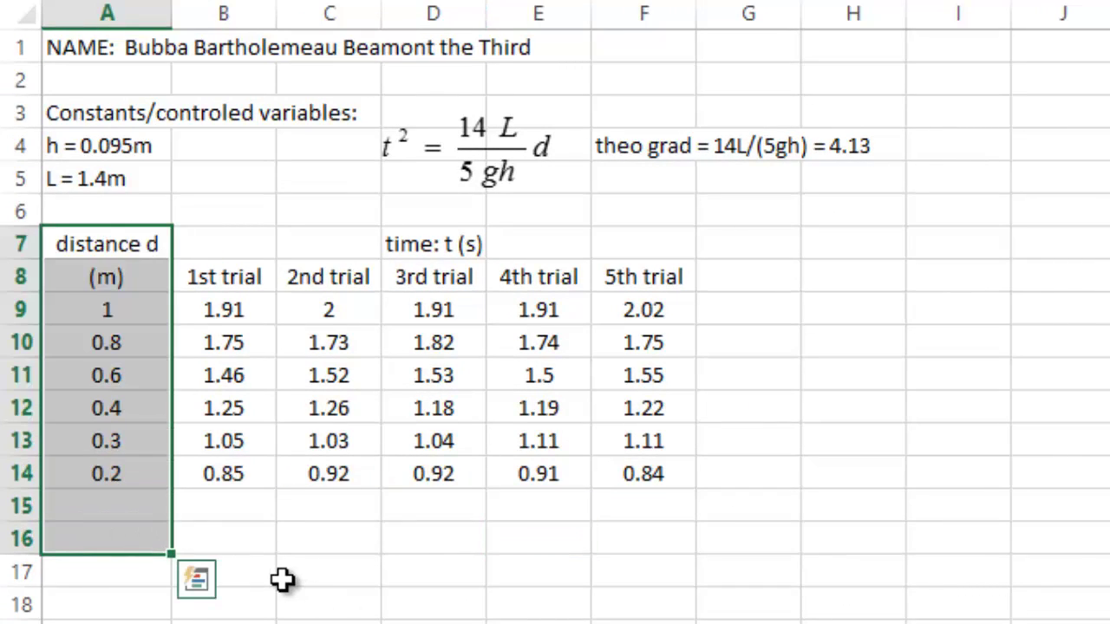
left_click_drag(133, 305, 129, 459)
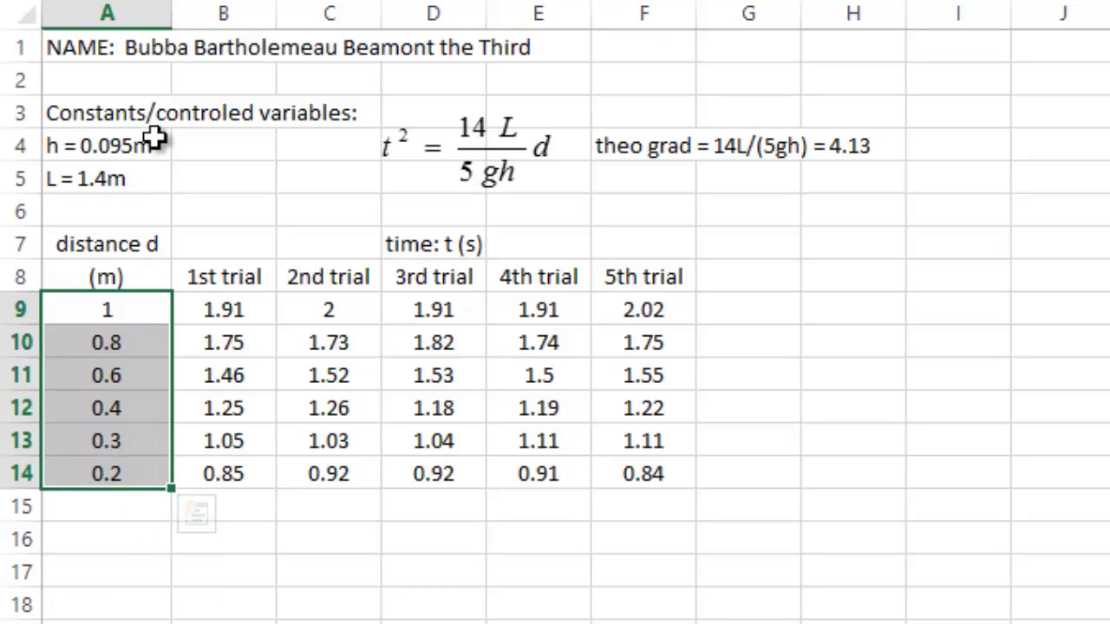
left_click(153, 274)
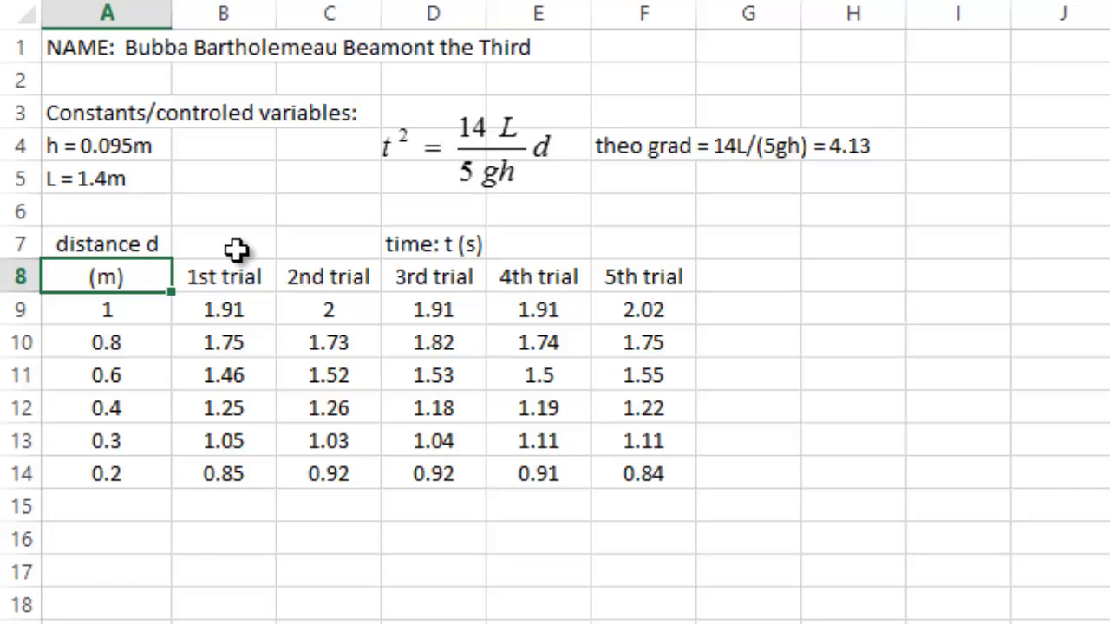
mouse_move(221, 271)
left_mouse_down()
mouse_move(612, 344)
mouse_move(671, 471)
left_mouse_up()
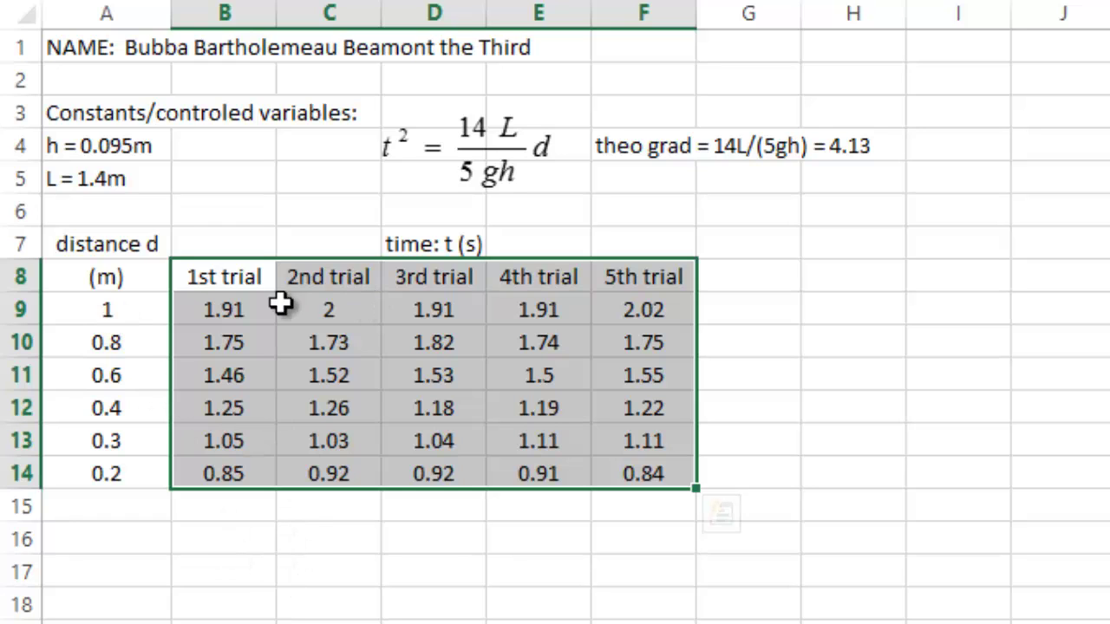
left_click_drag(208, 309, 624, 490)
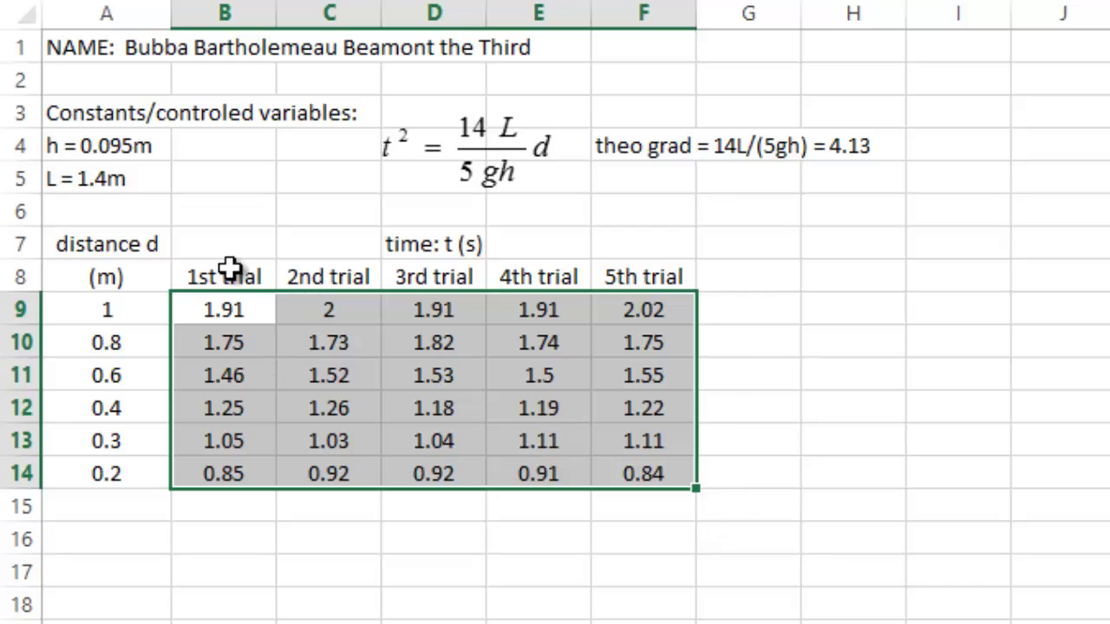
left_click_drag(228, 269, 252, 240)
left_click(312, 244)
left_click(434, 244)
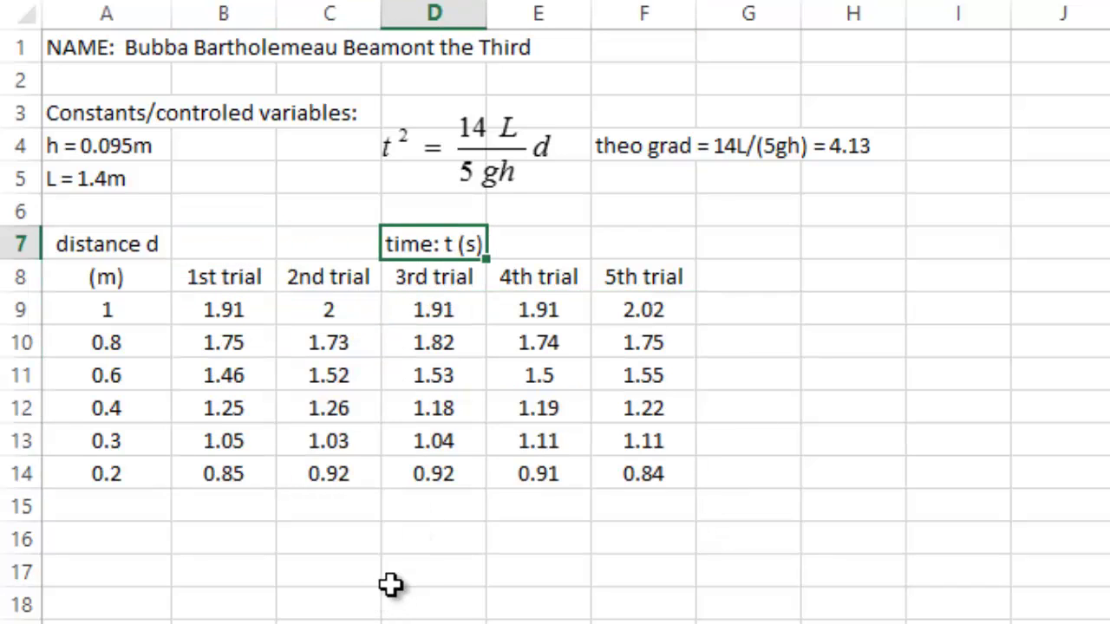
left_click(317, 597)
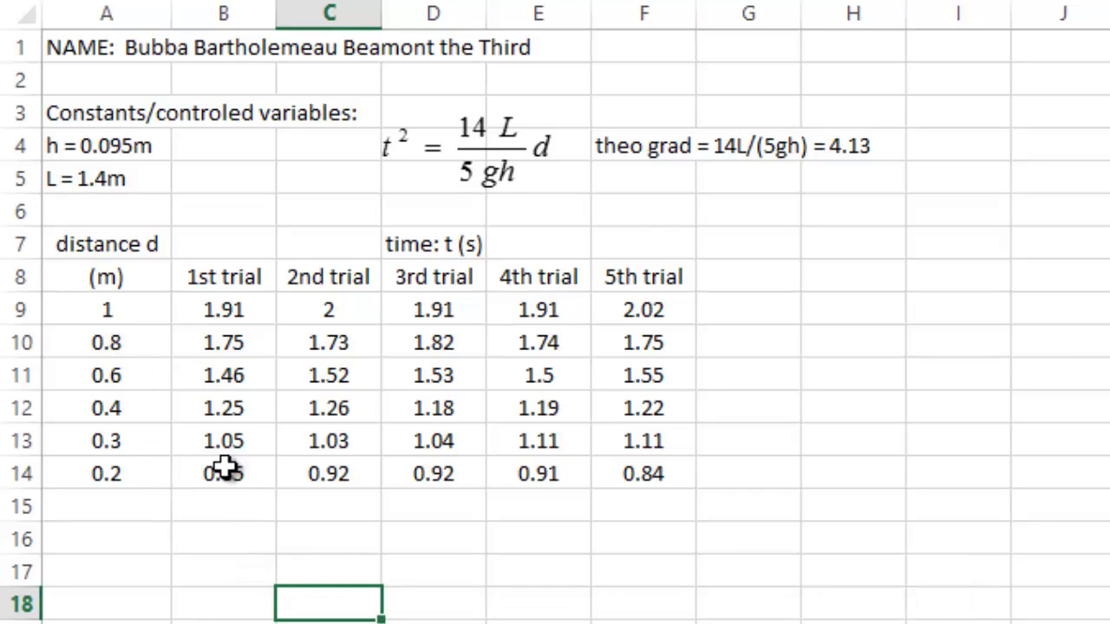
- Insert a column between the distance and 1st trial columns and head it "ave t (s)" in B8
left_click(218, 10)
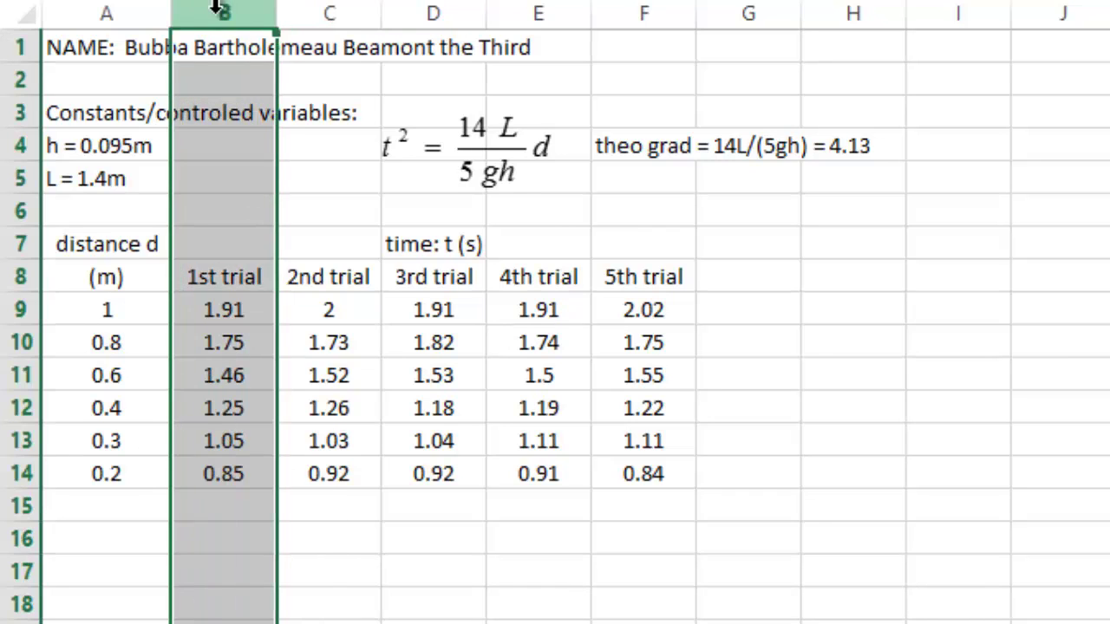
right_click(219, 10)
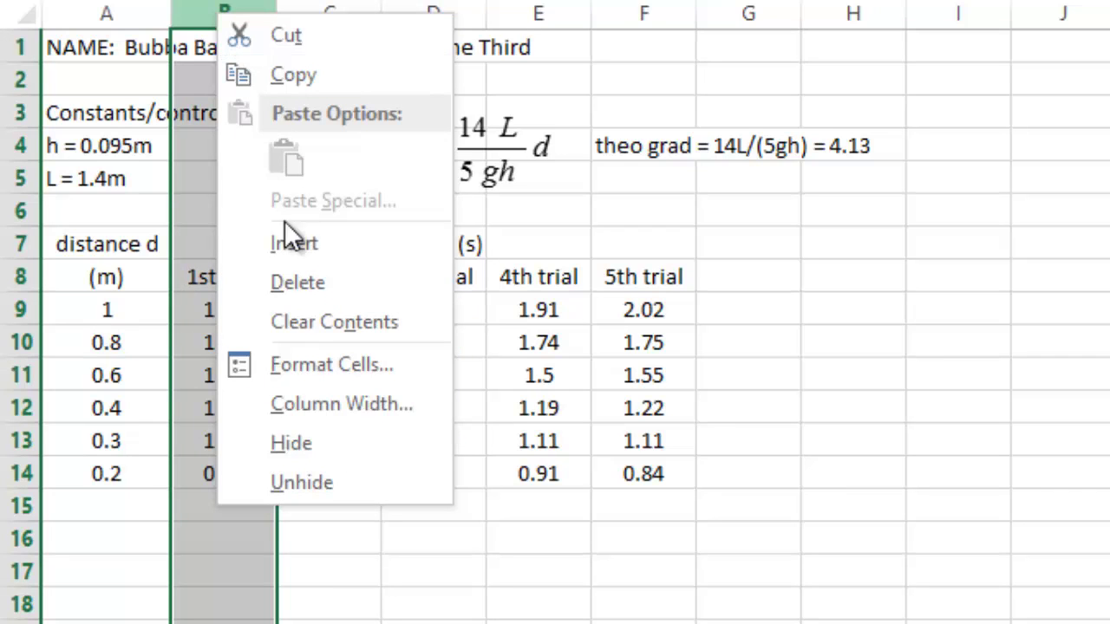
left_click(295, 244)
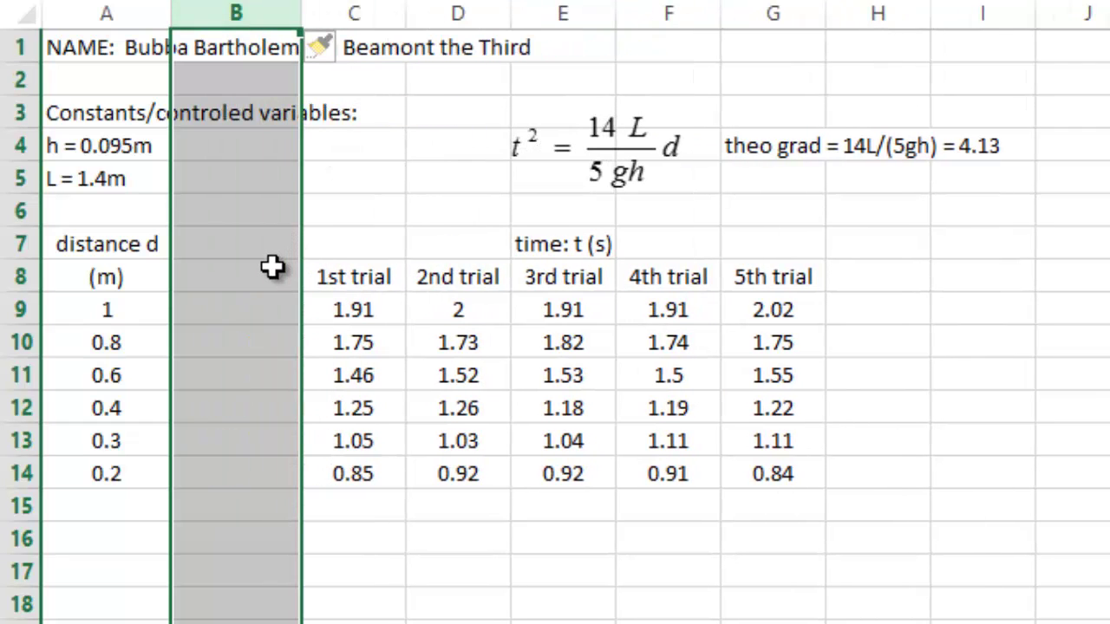
left_click(273, 268)
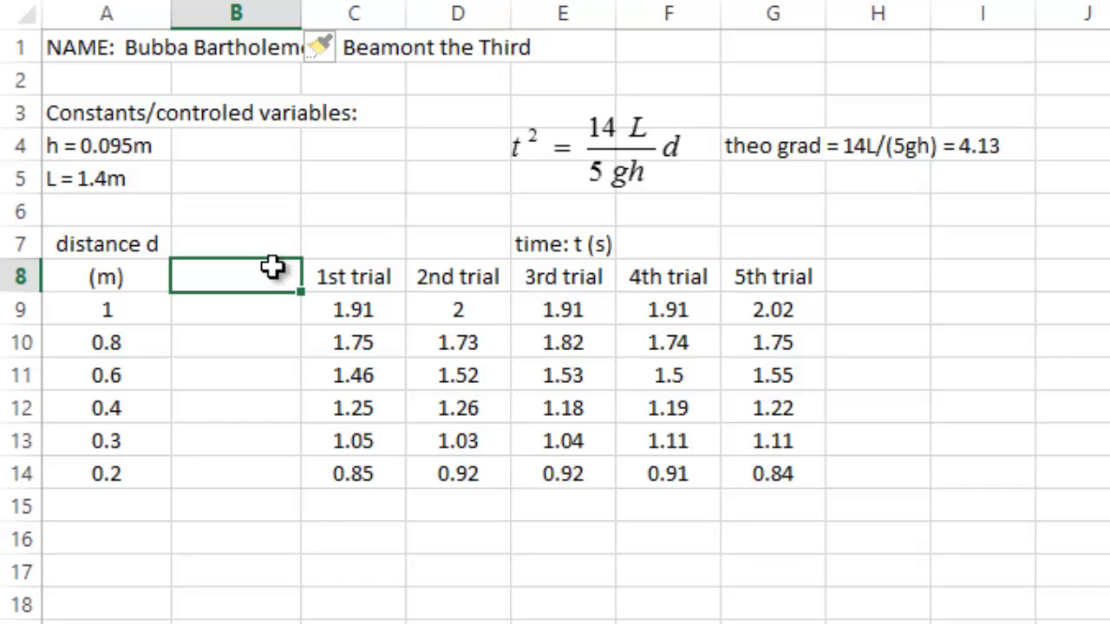
type("ave ")
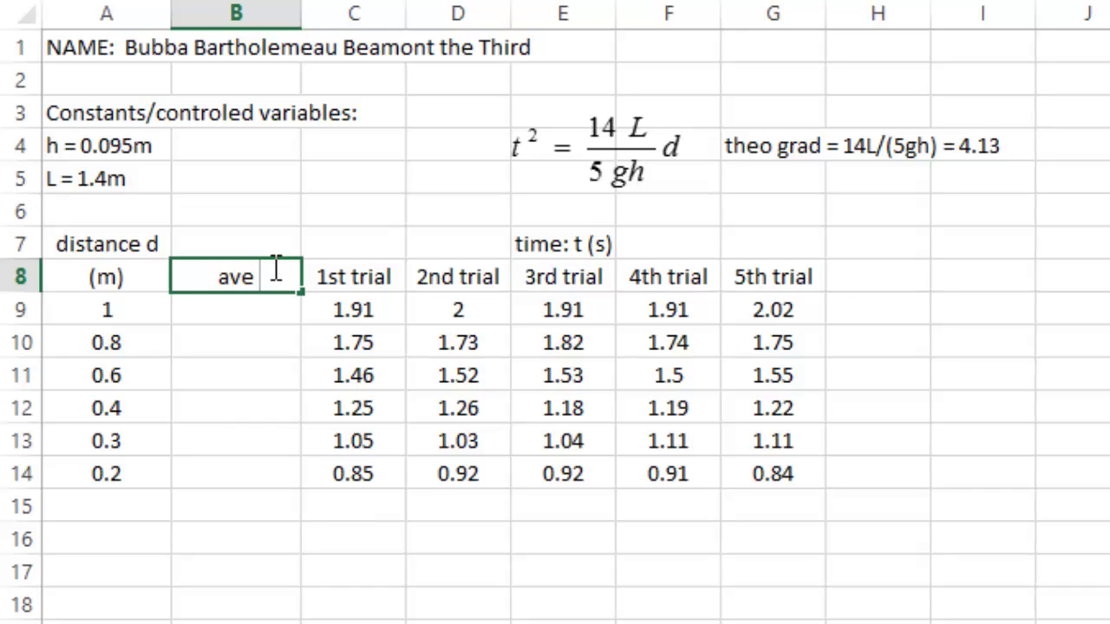
type("t (s)")
key("Return")
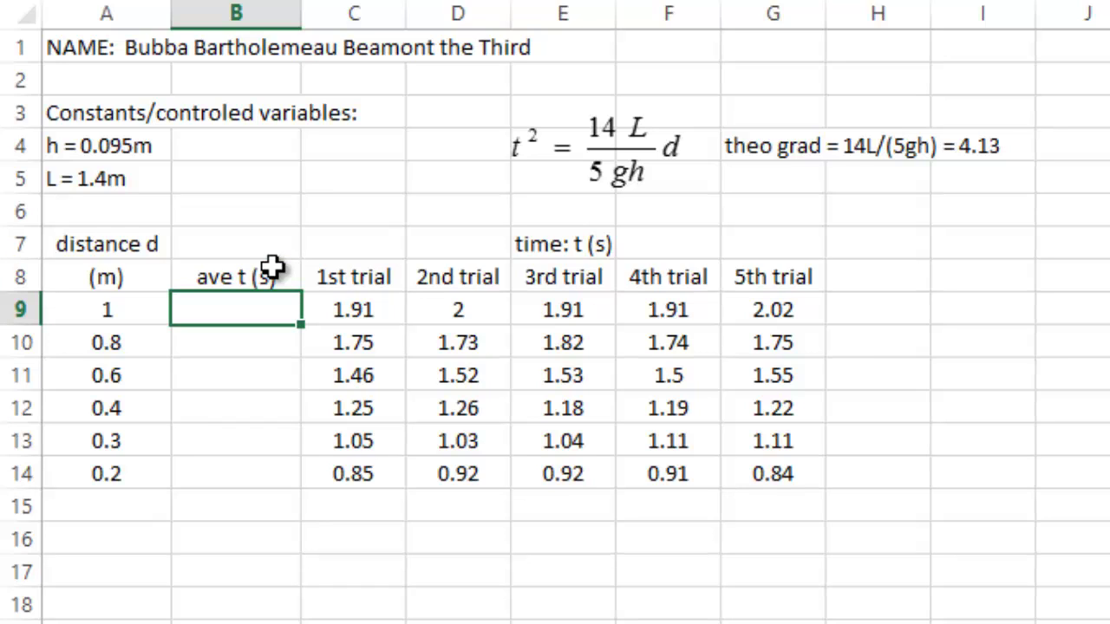
- Average the five trial times in B9 with =average(C9:G9) and fill the formula down to B14
type("=average")
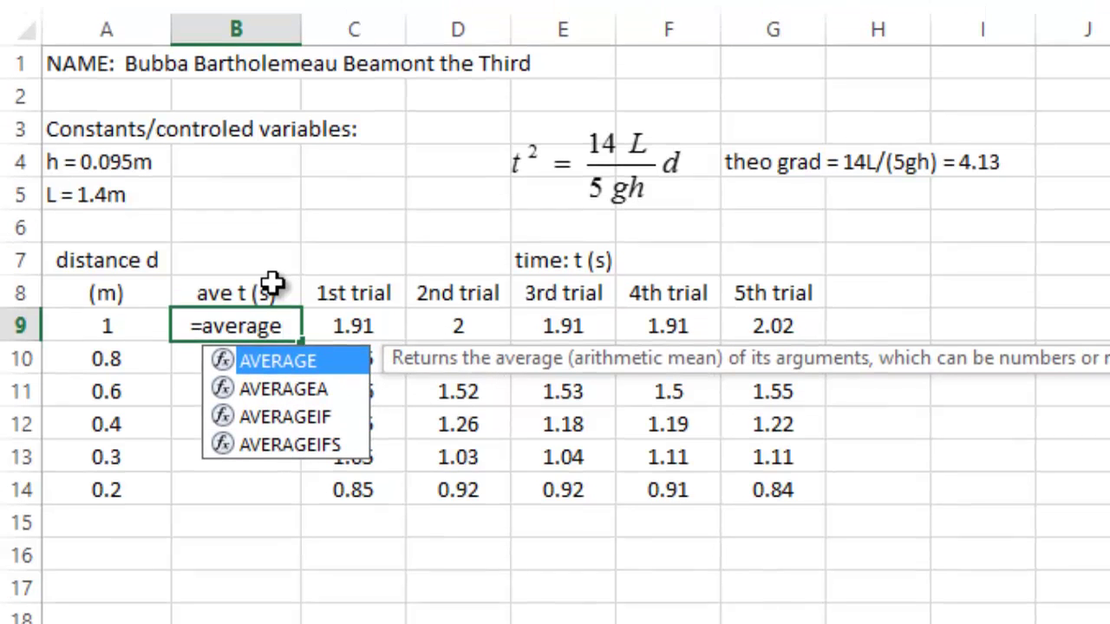
type("(")
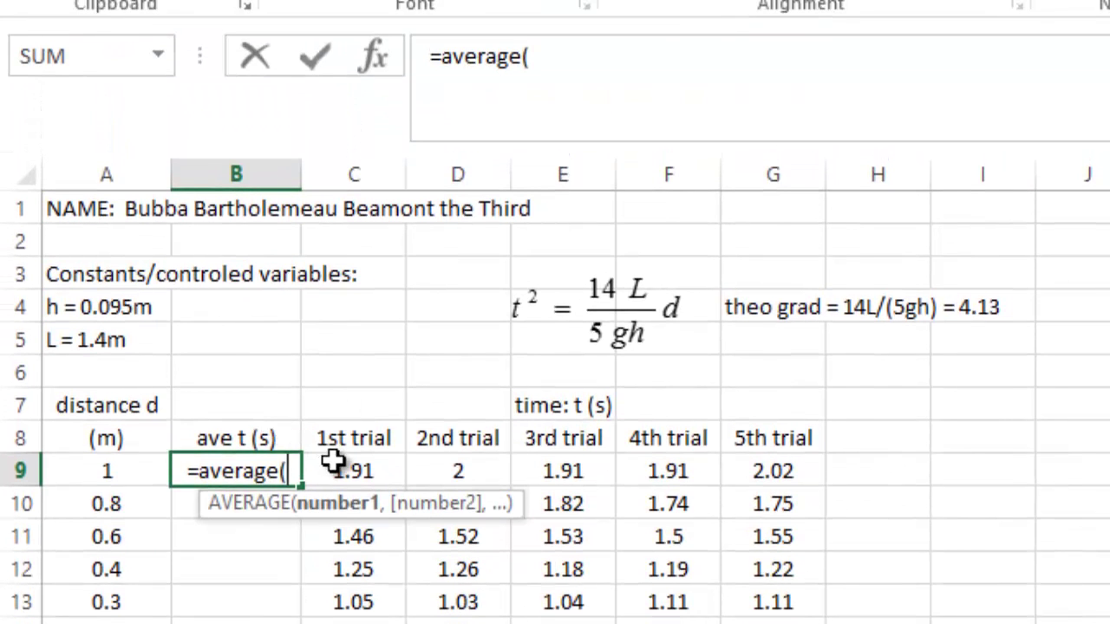
left_click_drag(347, 468, 744, 464)
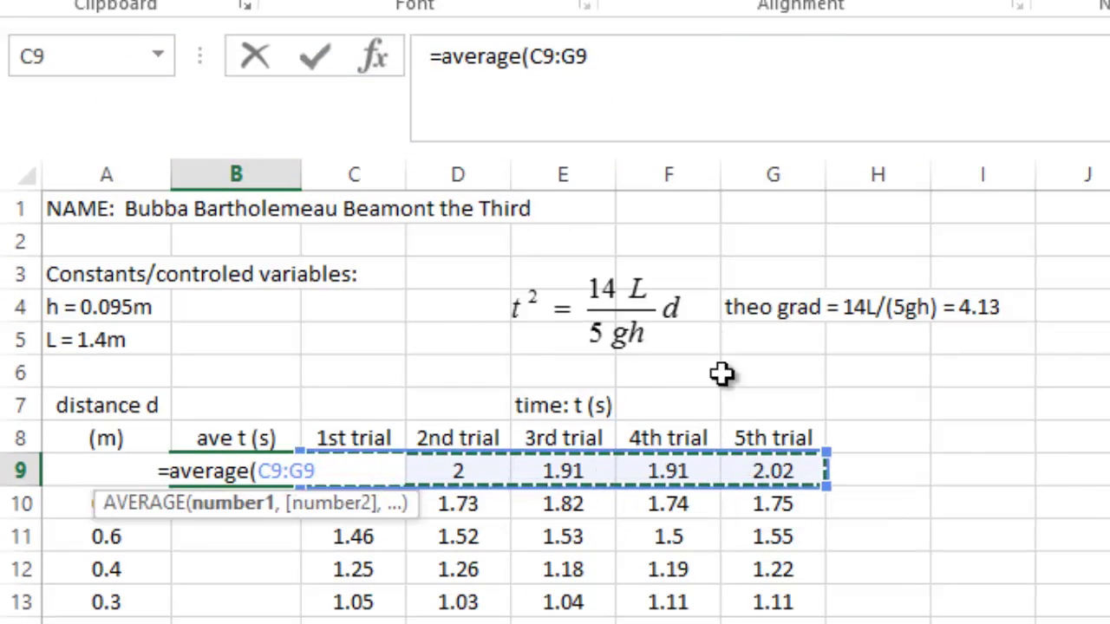
left_click(650, 53)
type(")")
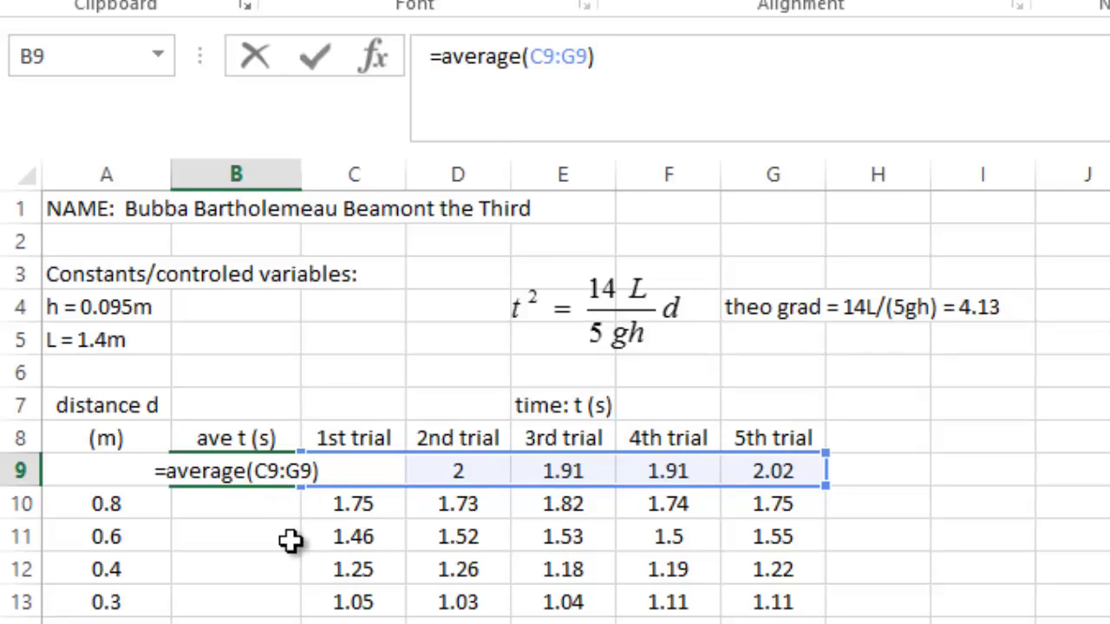
key("Return")
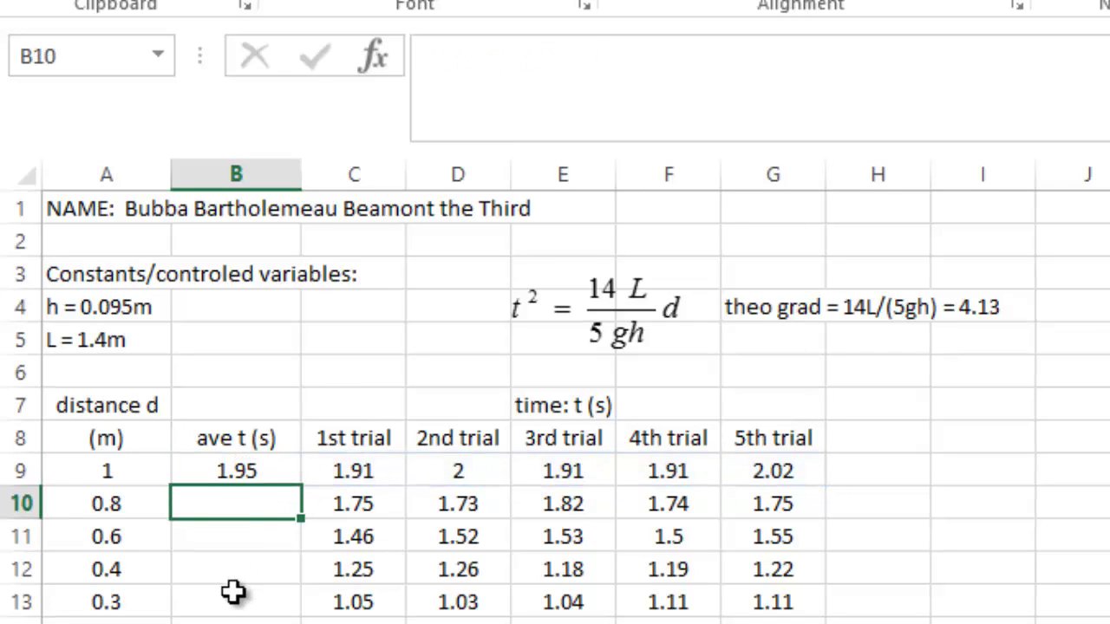
left_click(267, 473)
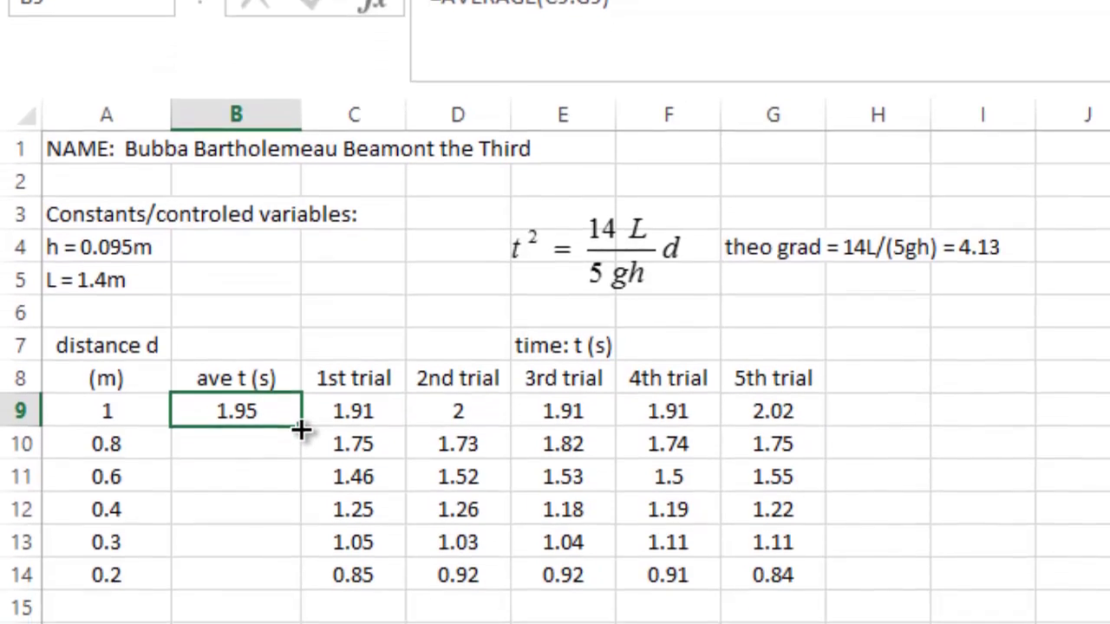
left_click_drag(300, 392, 286, 552)
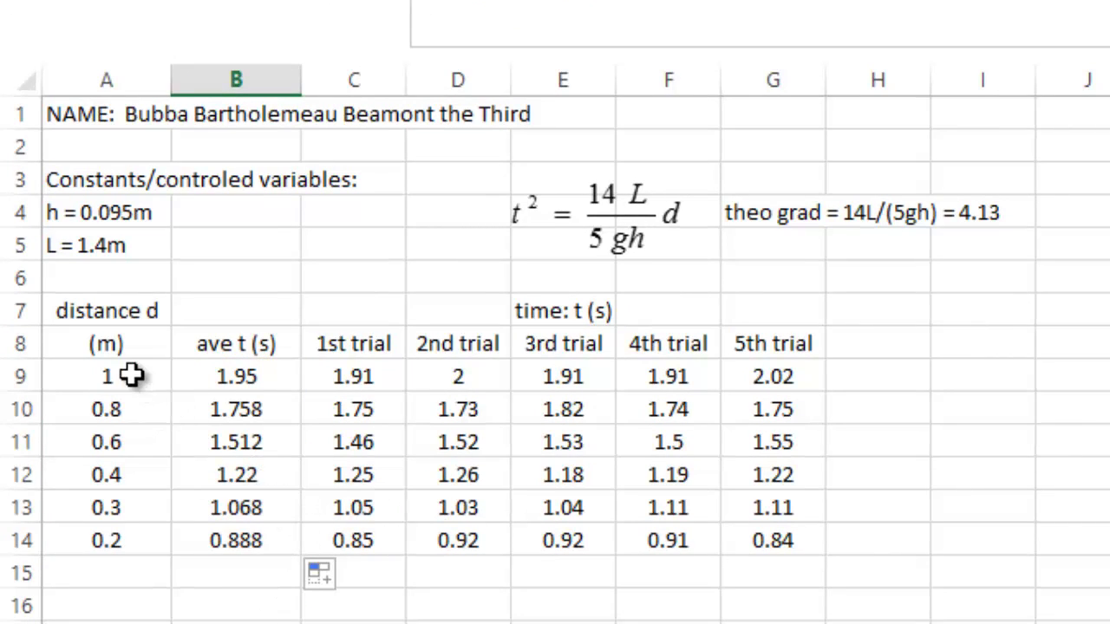
left_click_drag(129, 376, 226, 553)
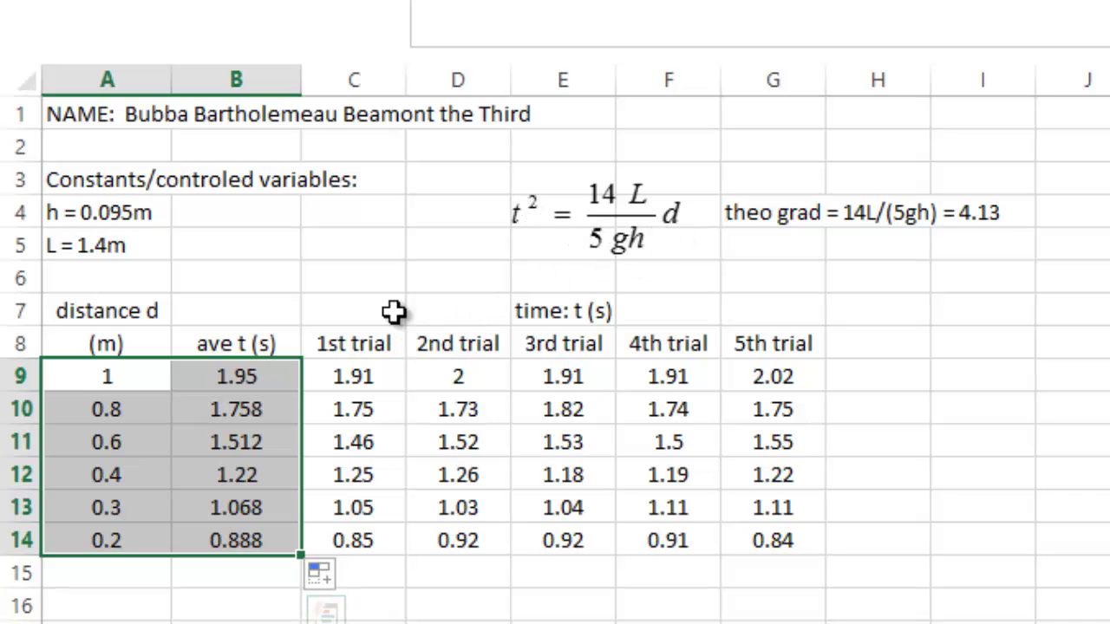
left_click(149, 305)
left_click(226, 334)
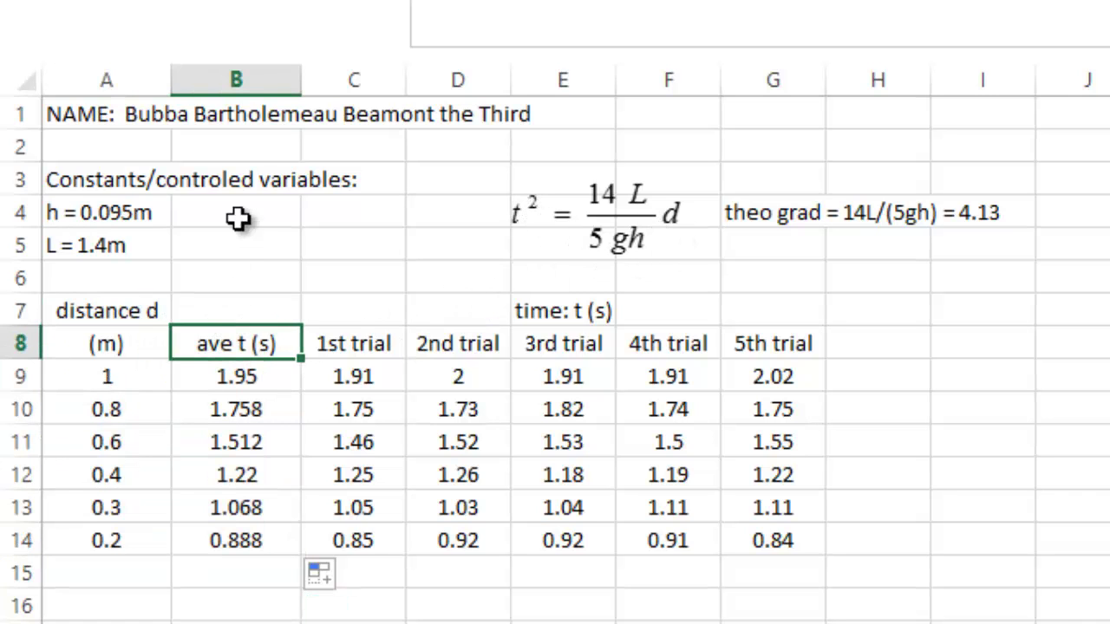
- Insert a column between the distance and average time columns and head it "t^2 (s^2)" in B8
left_click(251, 80)
right_click(251, 80)
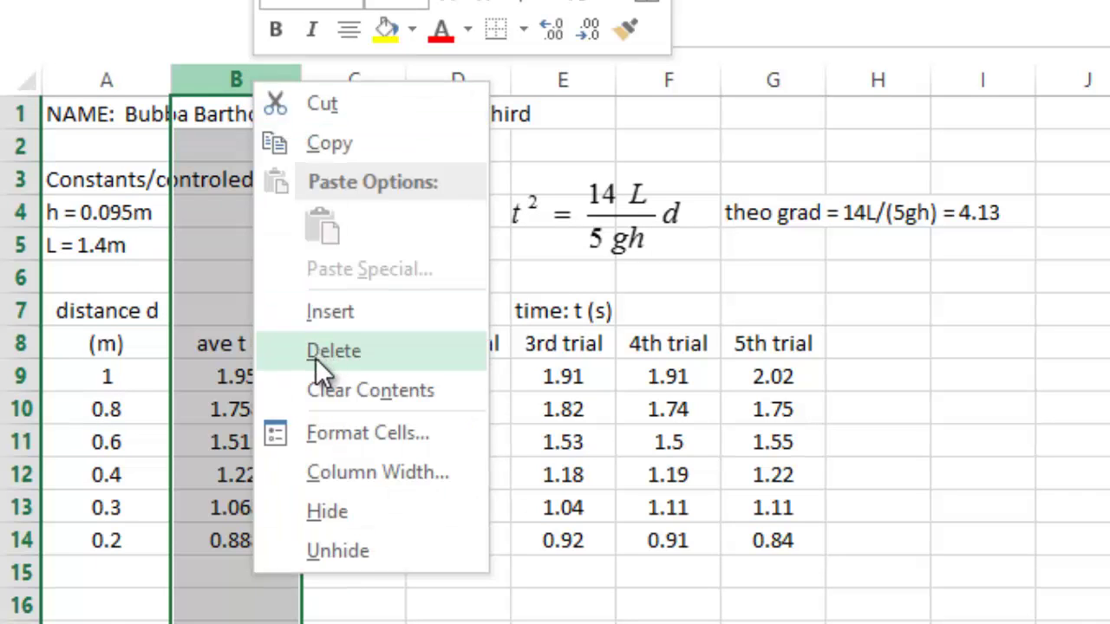
left_click(311, 312)
left_click(241, 343)
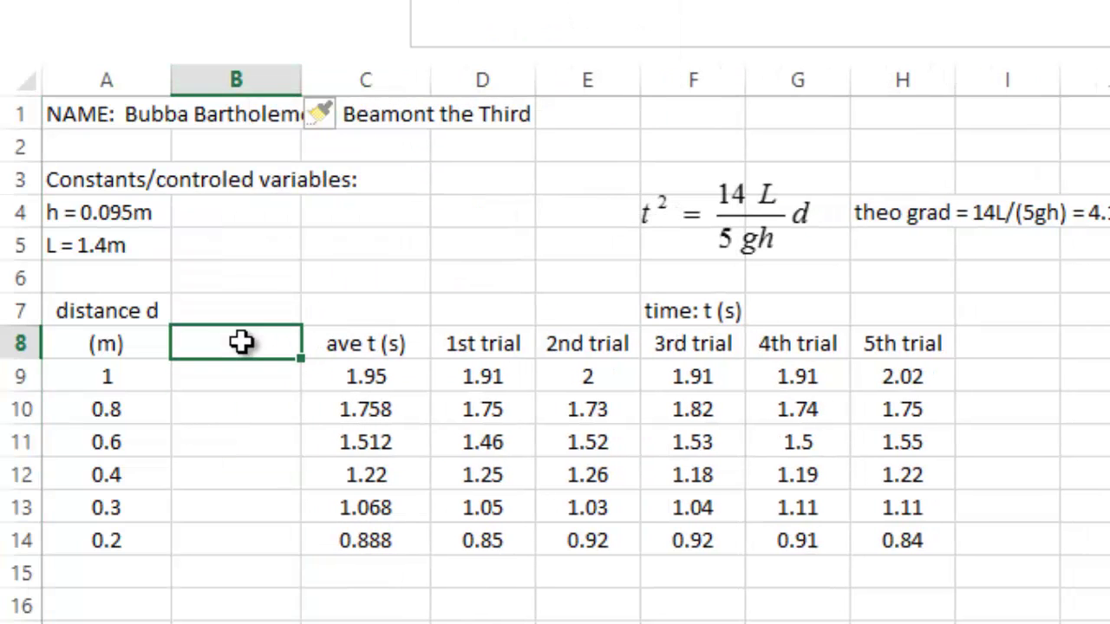
type("t^2")
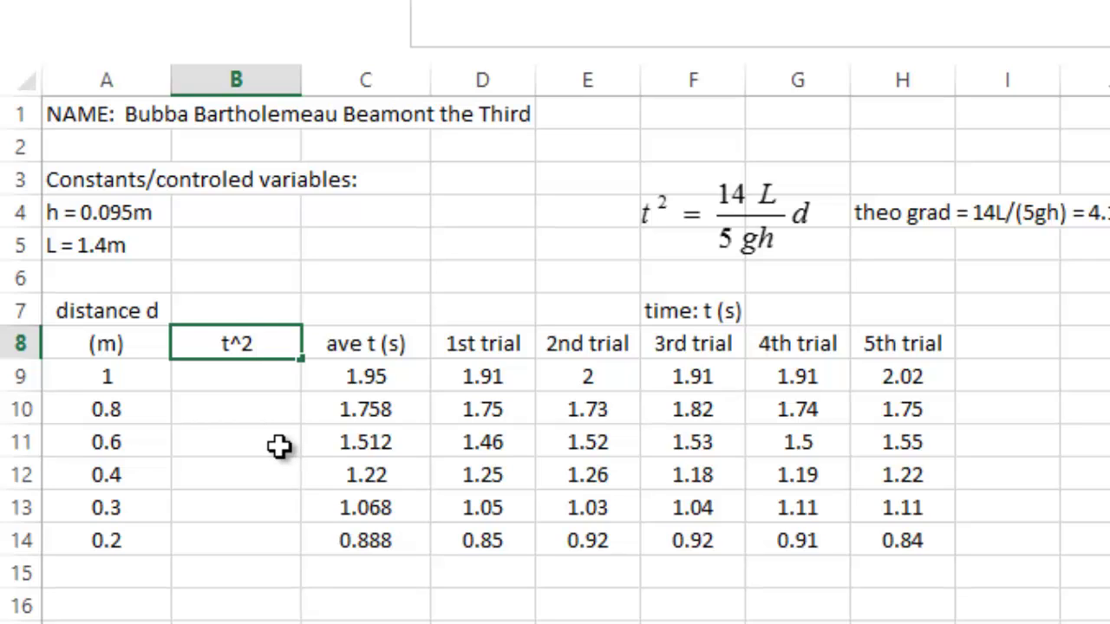
type("(s")
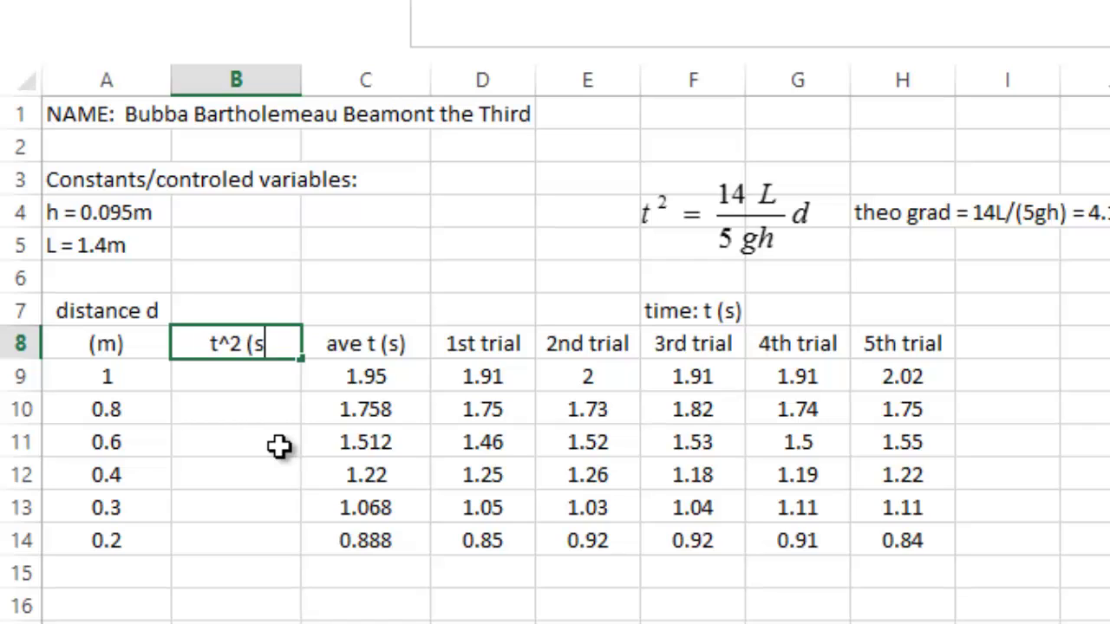
type("^2)")
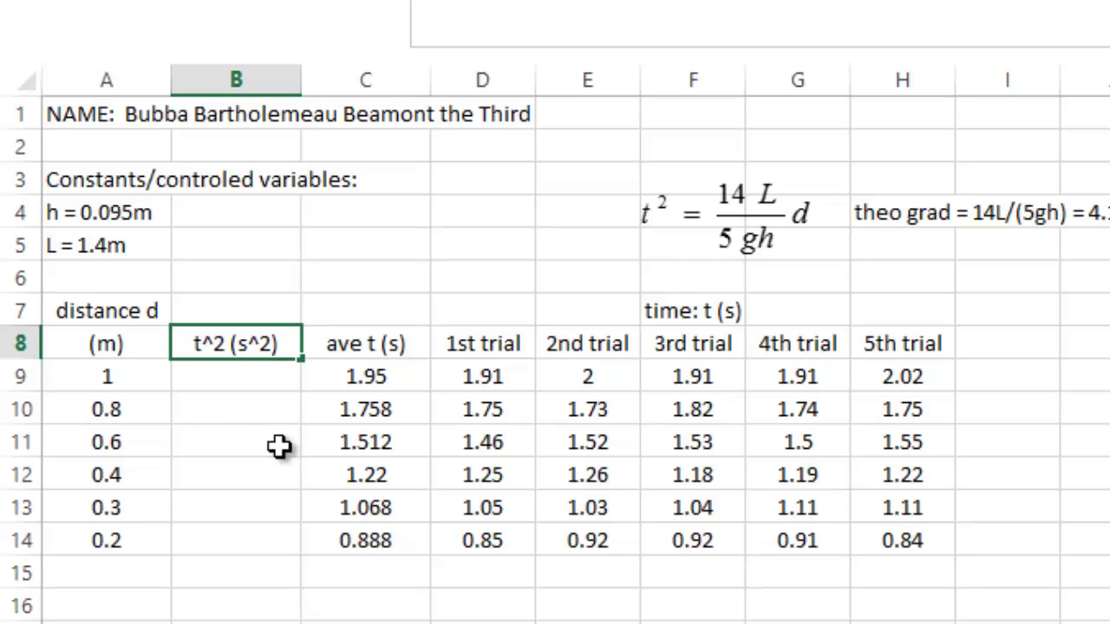
key("Return")
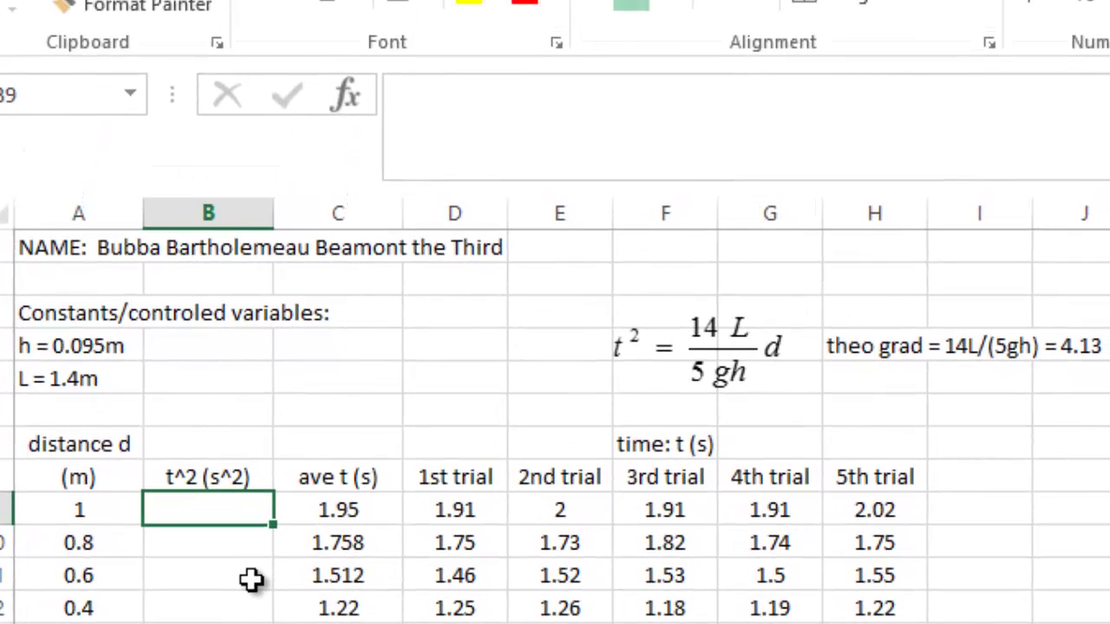
- Square the average time in B9 with =C9^2 and fill the formula down to B14
type("=")
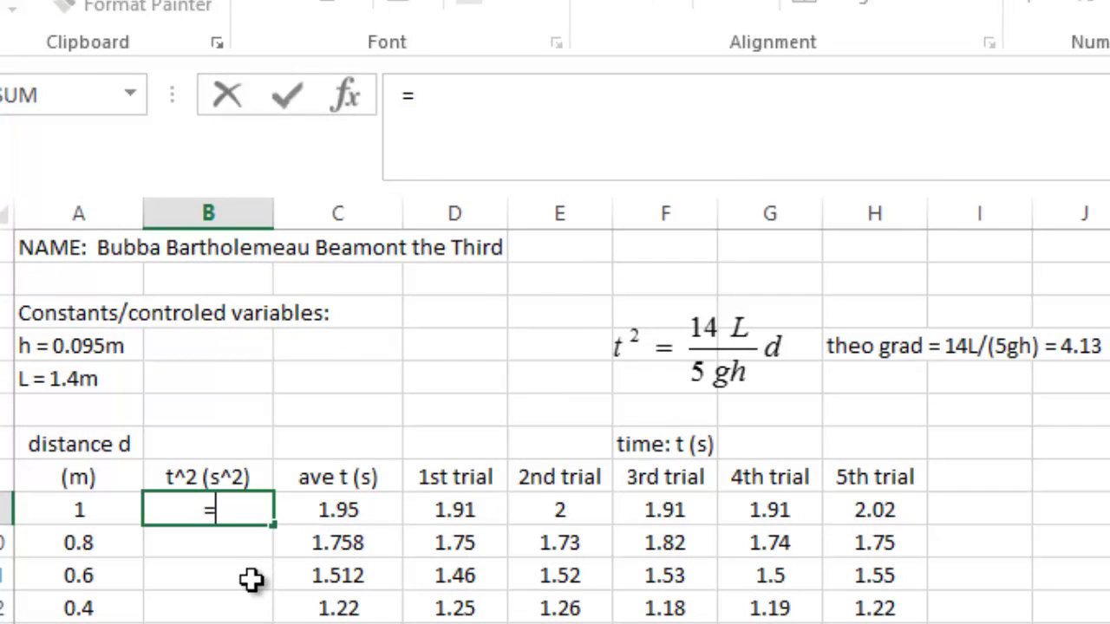
left_click(321, 510)
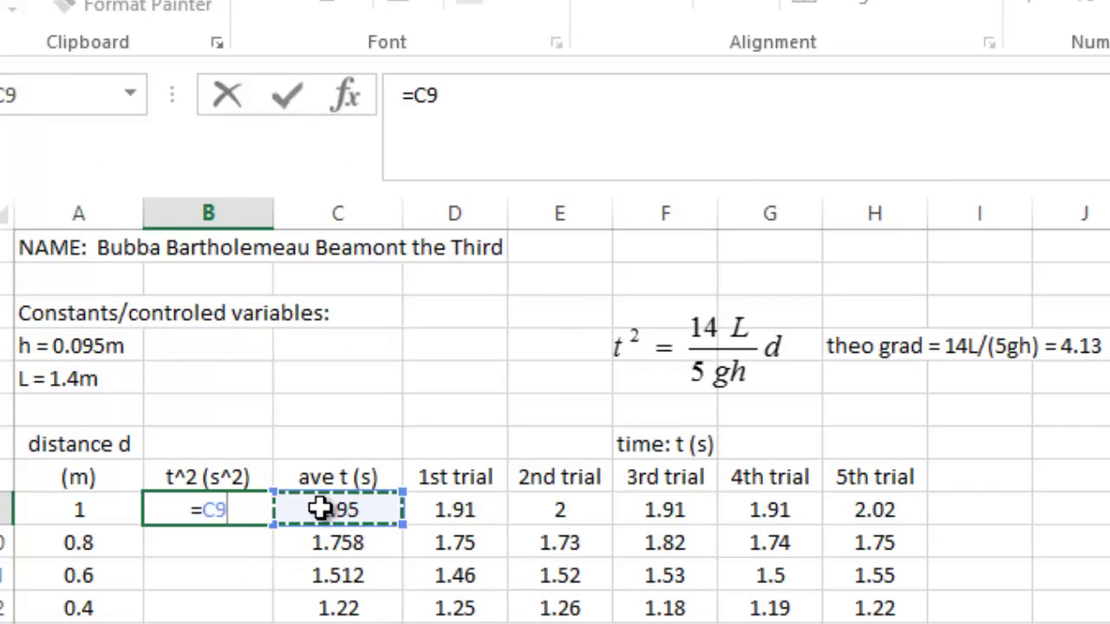
type("^")
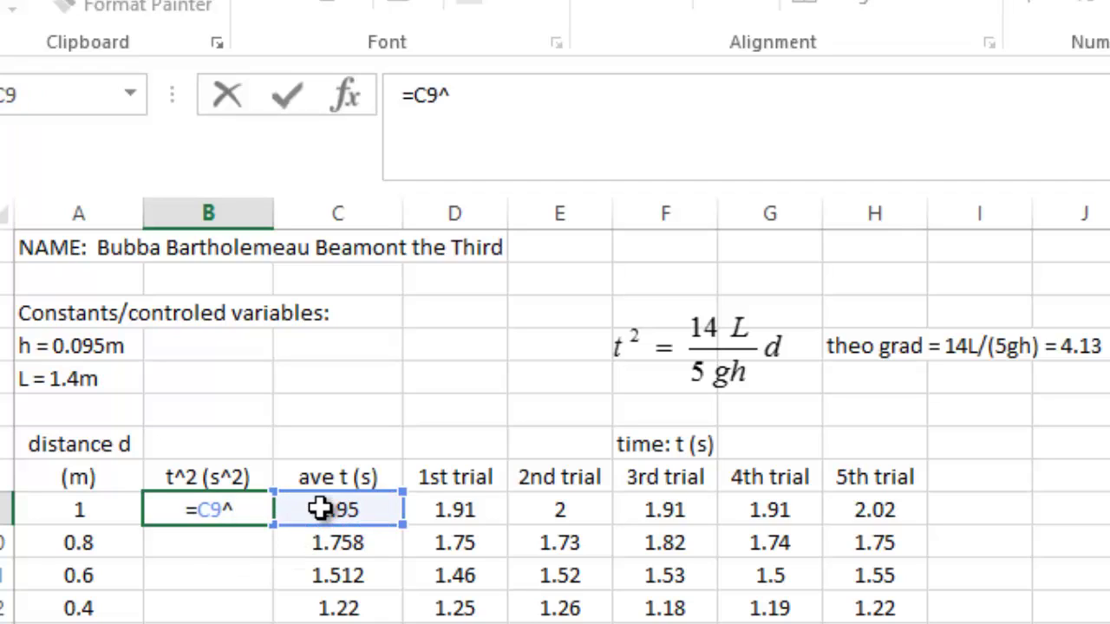
type("2")
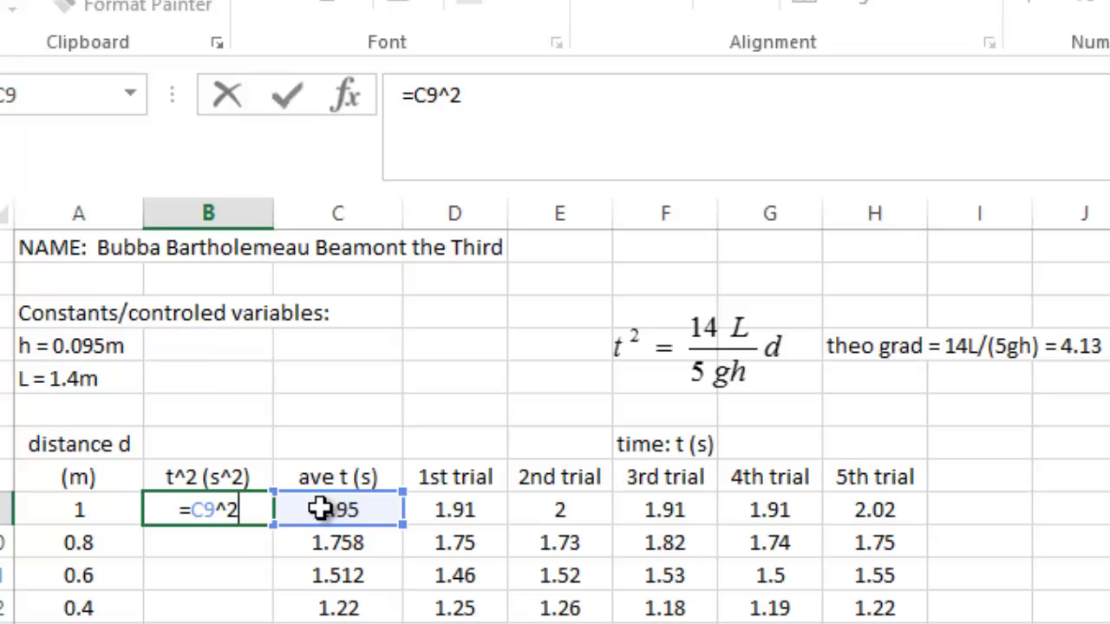
key("Return")
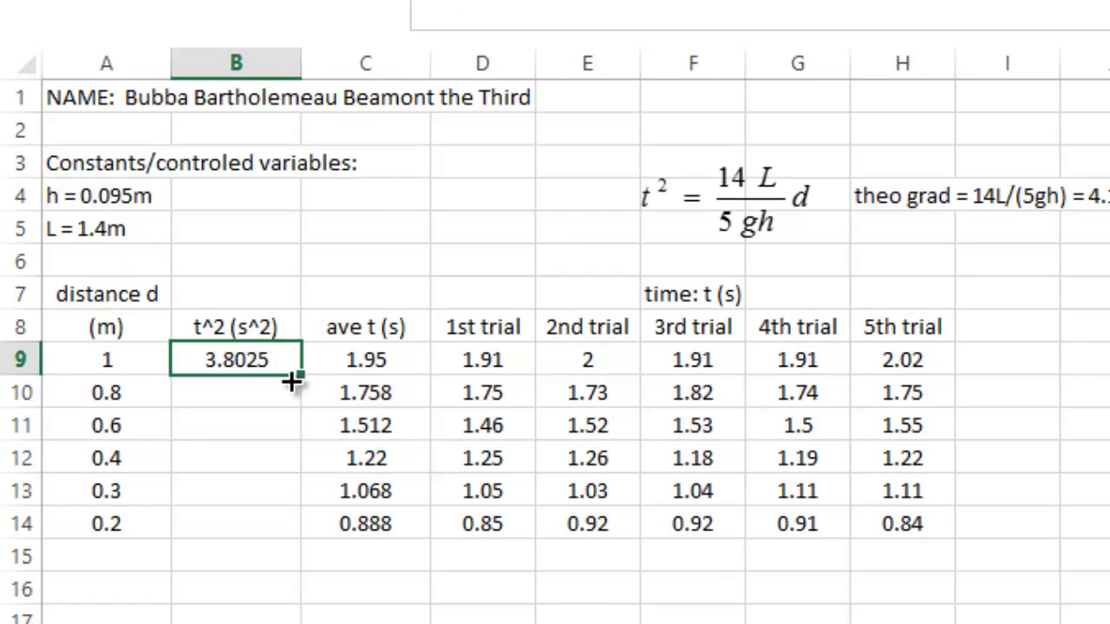
left_click_drag(303, 374, 298, 542)
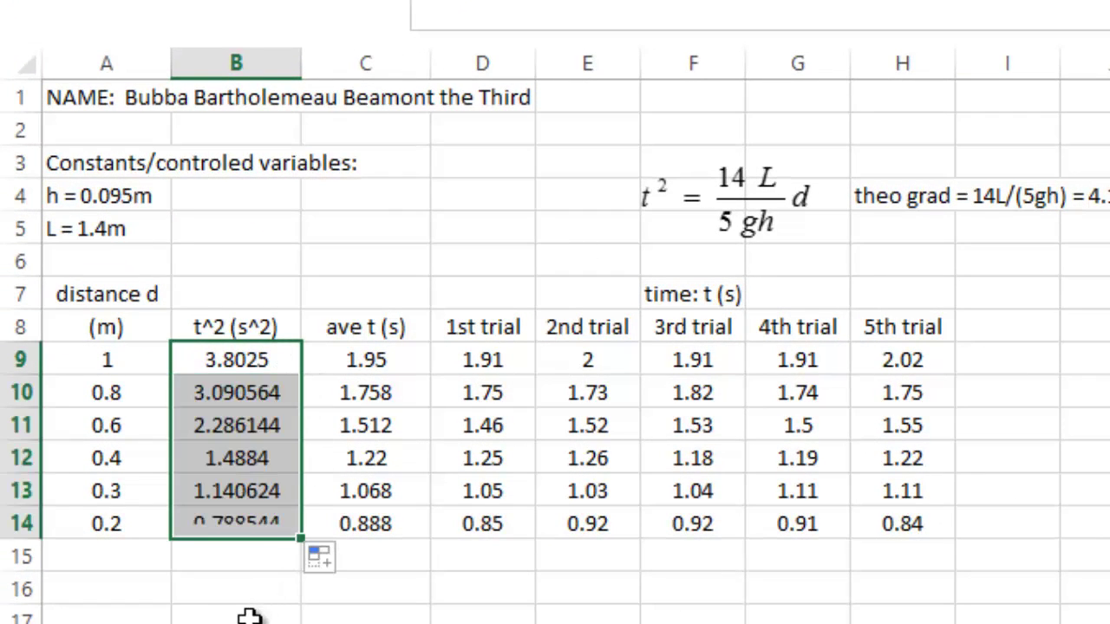
left_click(248, 615)
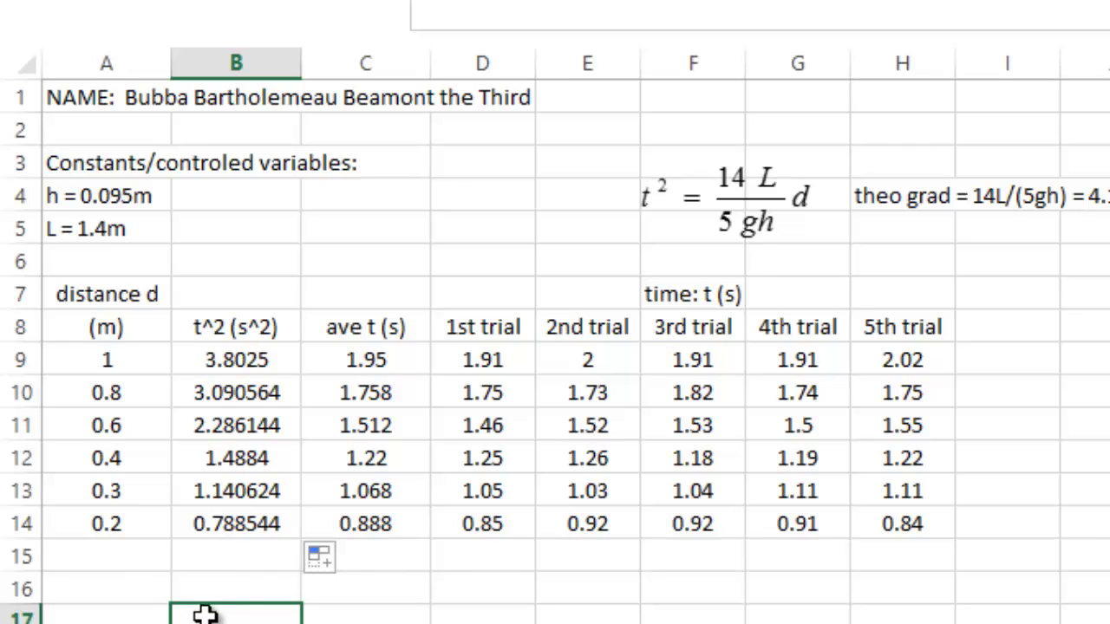
left_click(349, 588)
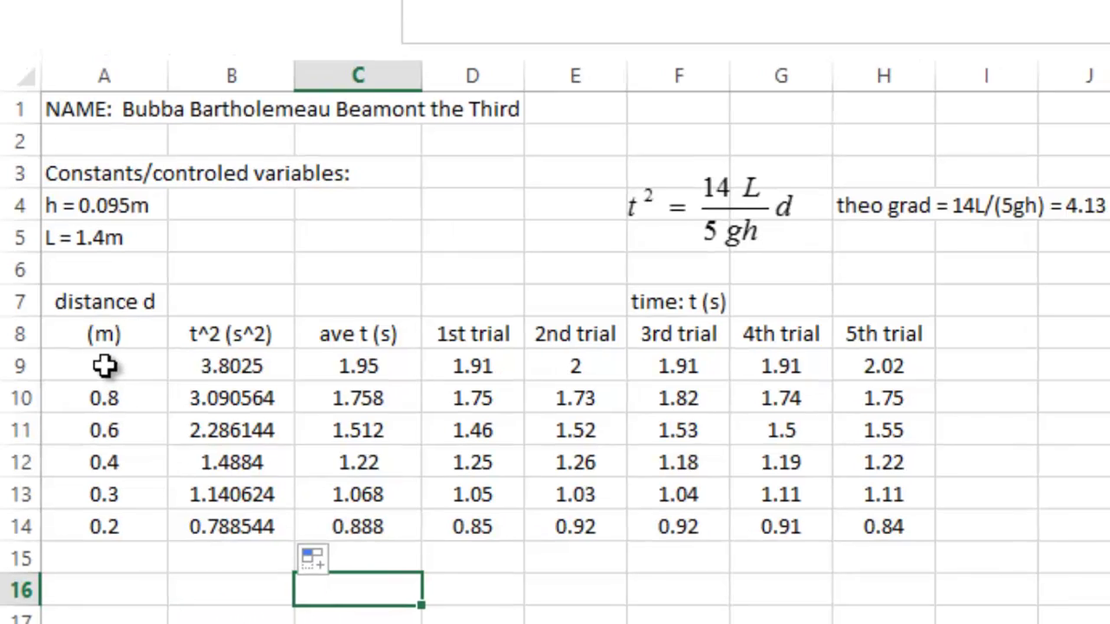
- Insert a markers-only scatter chart of the distance and t^2 values in A9:B14
left_click_drag(104, 360, 256, 515)
left_click_drag(180, 555, 182, 564)
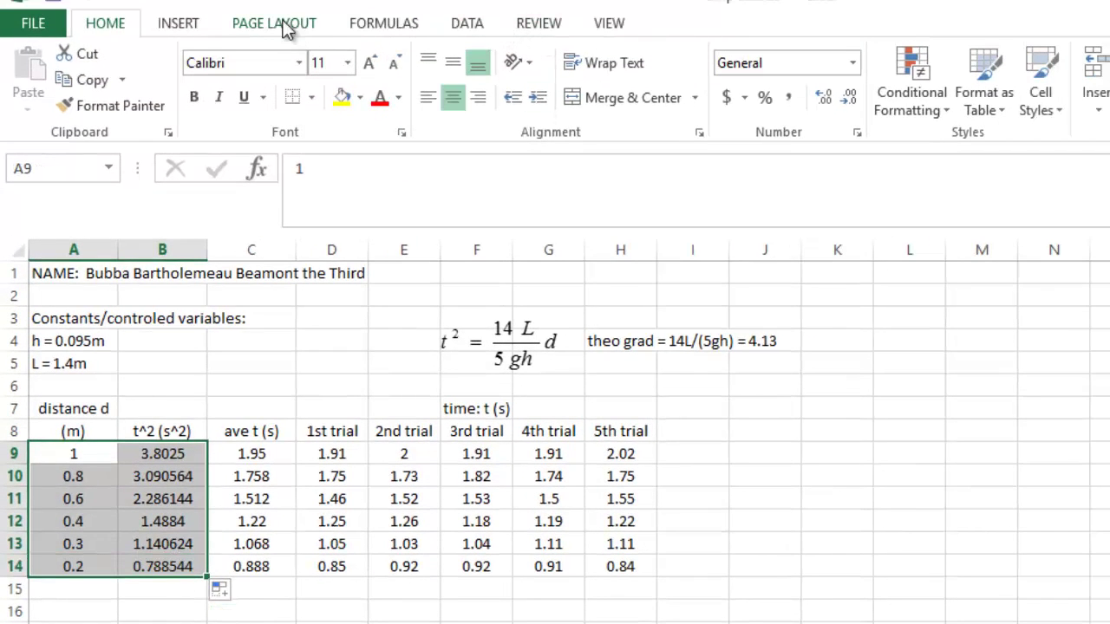
left_click(179, 24)
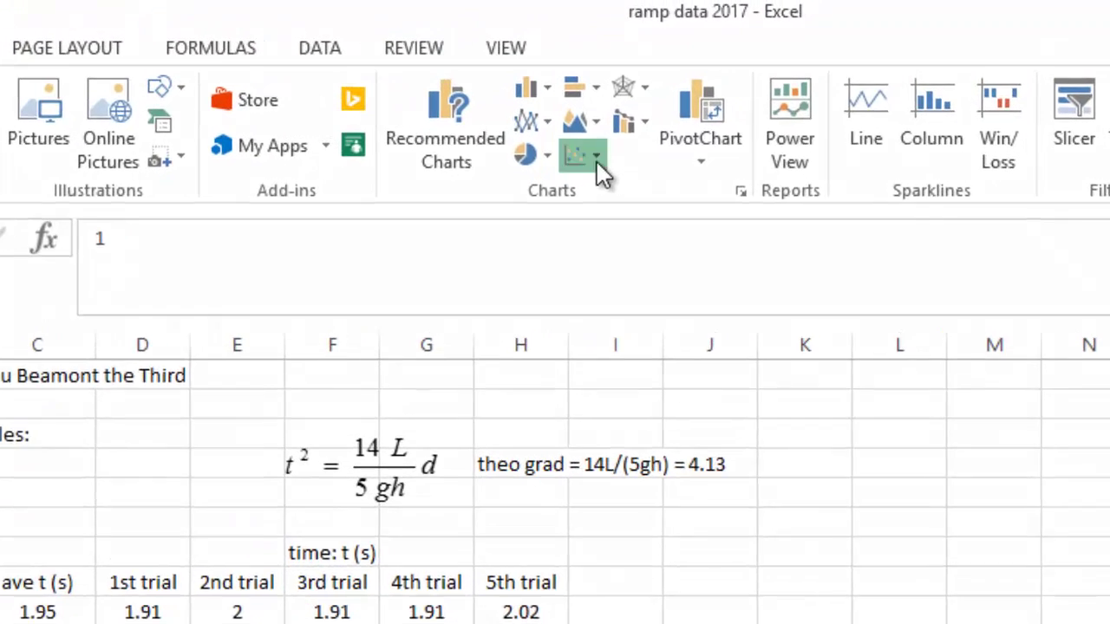
left_click(677, 106)
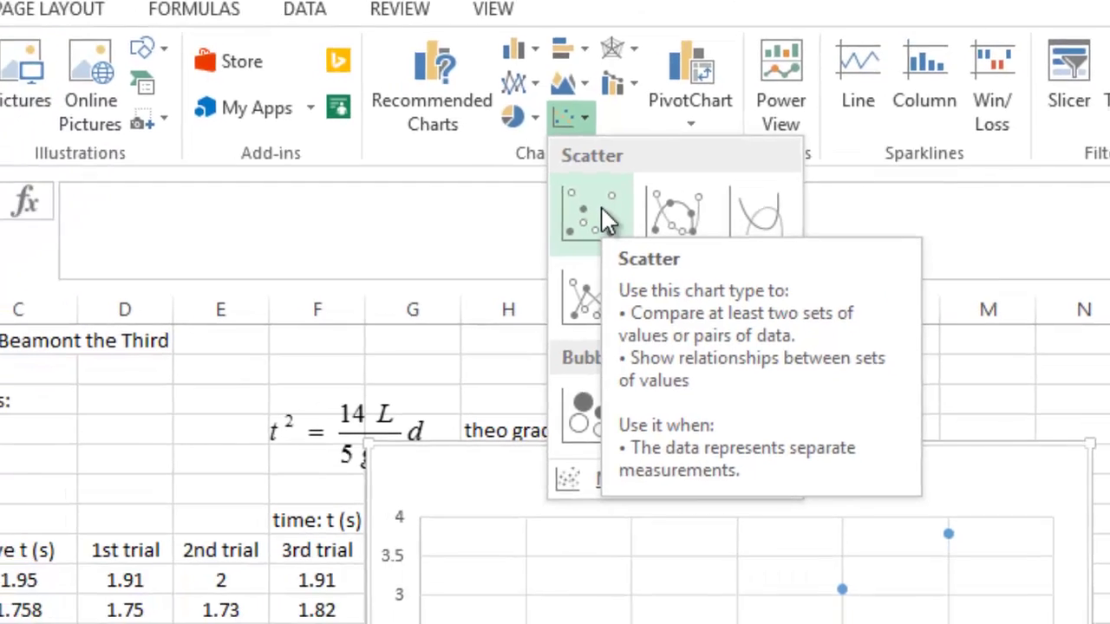
left_click(561, 293)
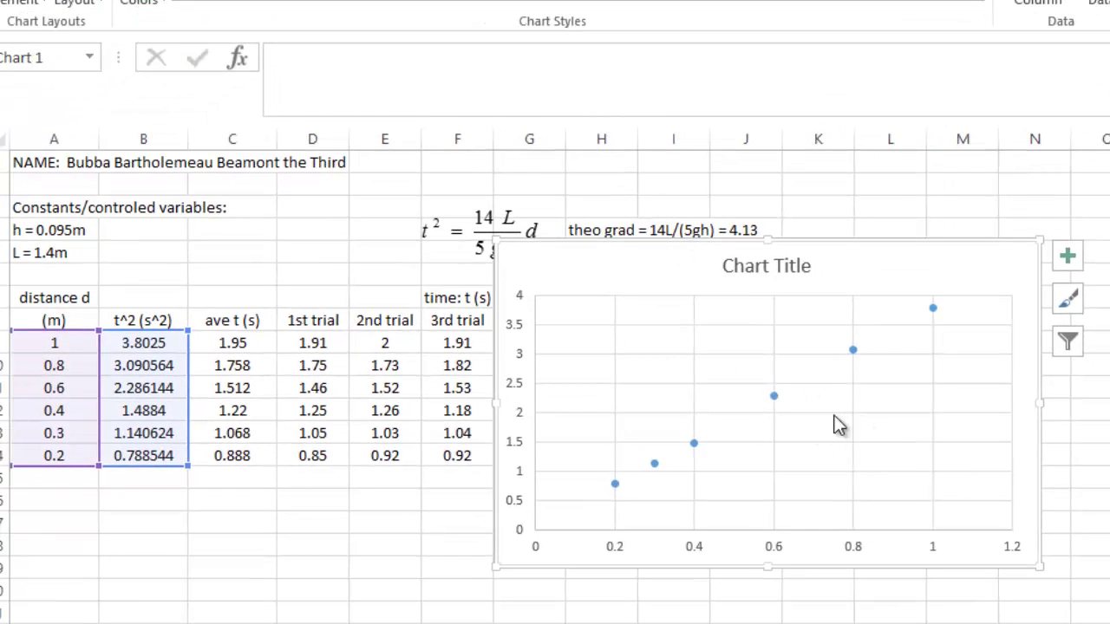
- Add a linear trendline to the chart's data series and display its equation on the chart
left_click(774, 396)
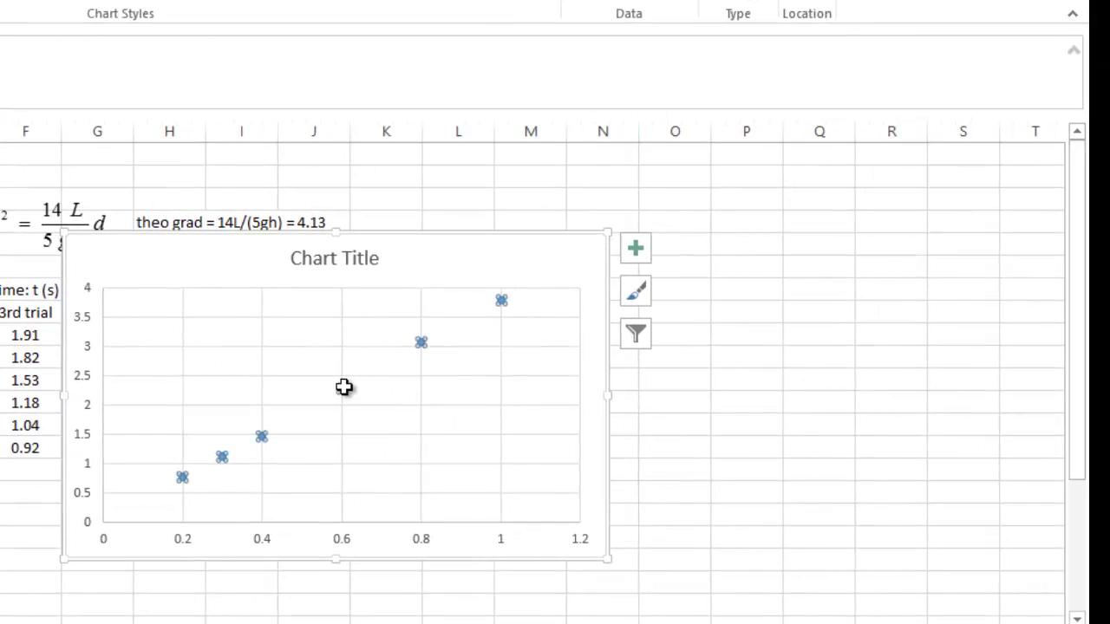
left_click(635, 249)
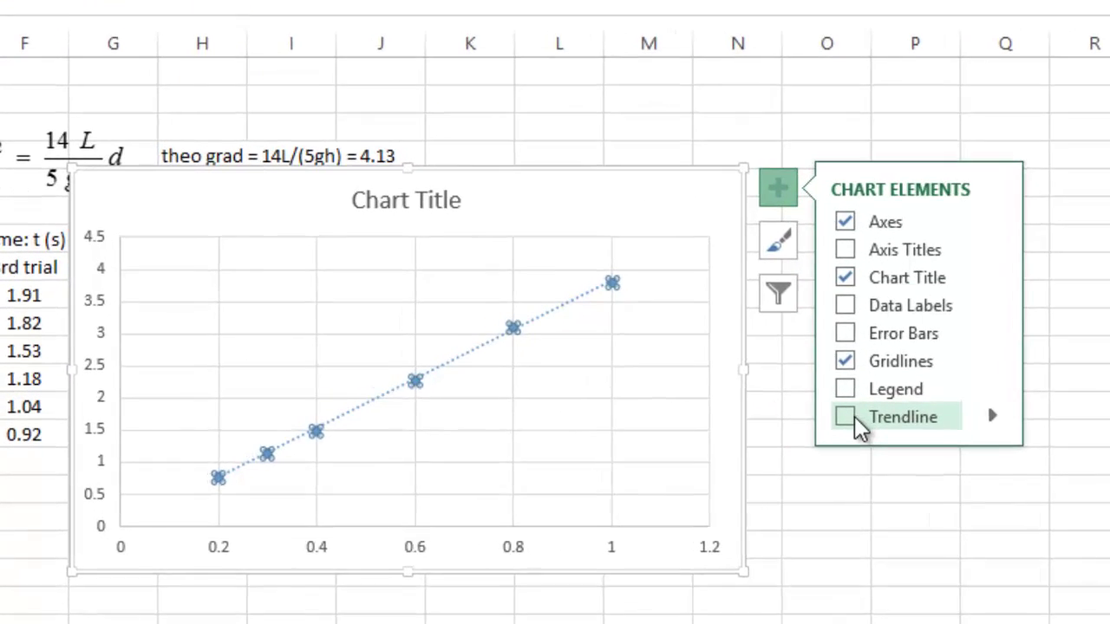
left_click(849, 417)
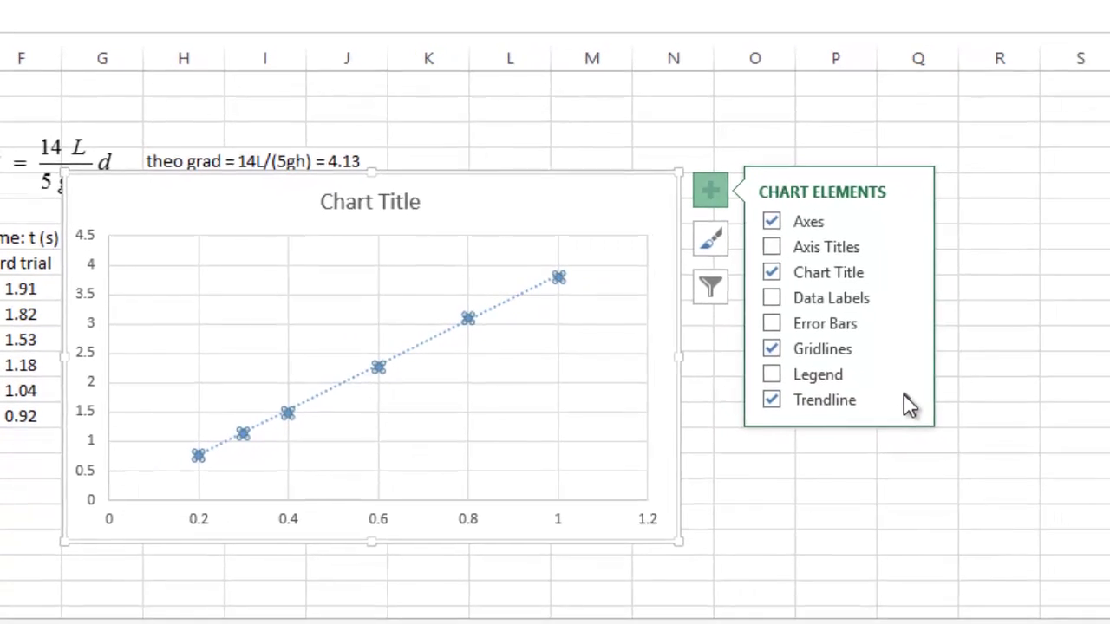
mouse_move(906, 399)
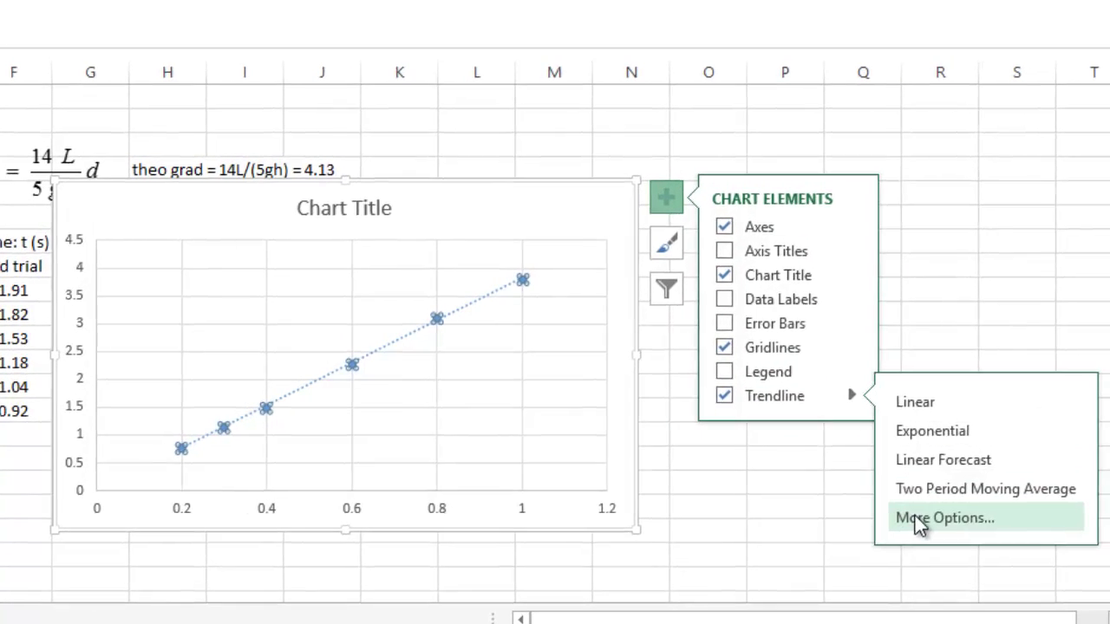
left_click(912, 520)
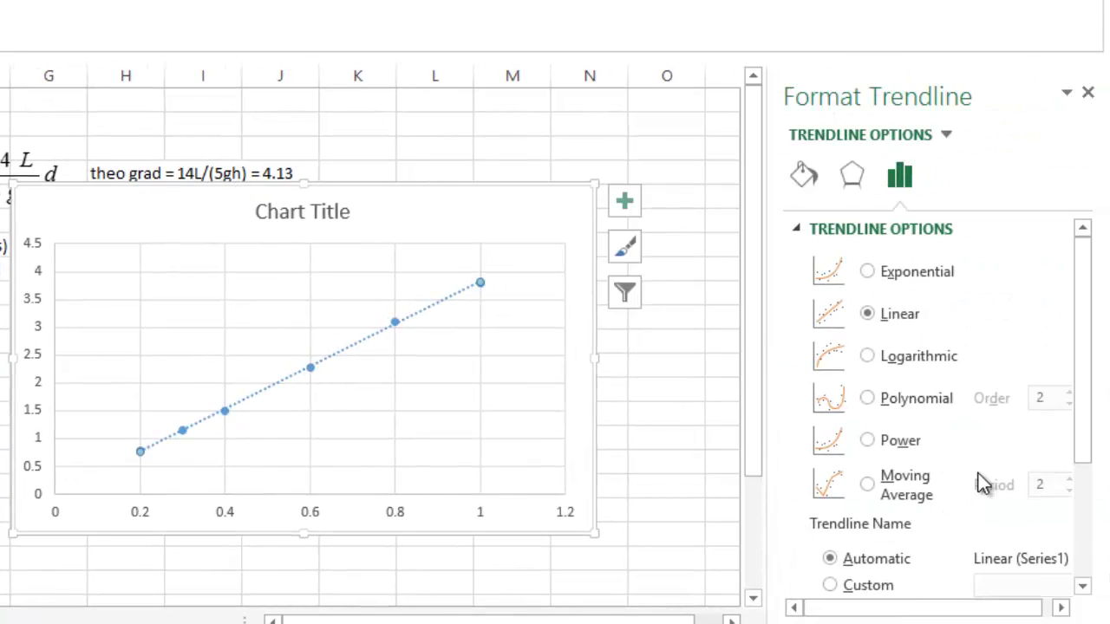
scroll(960, 482, "down", 3)
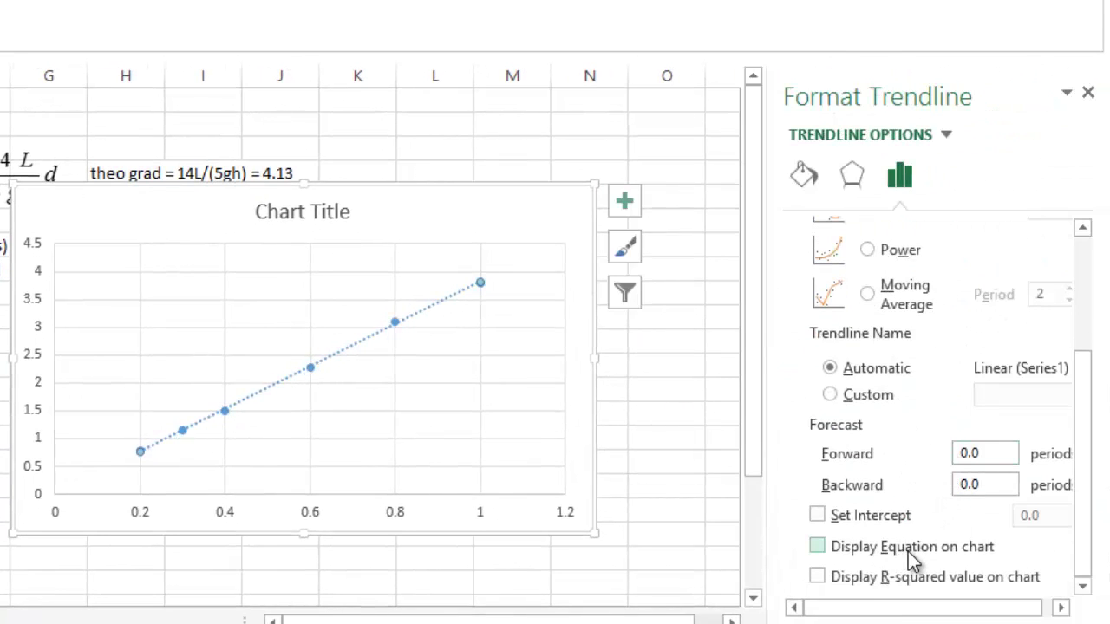
left_click(821, 550)
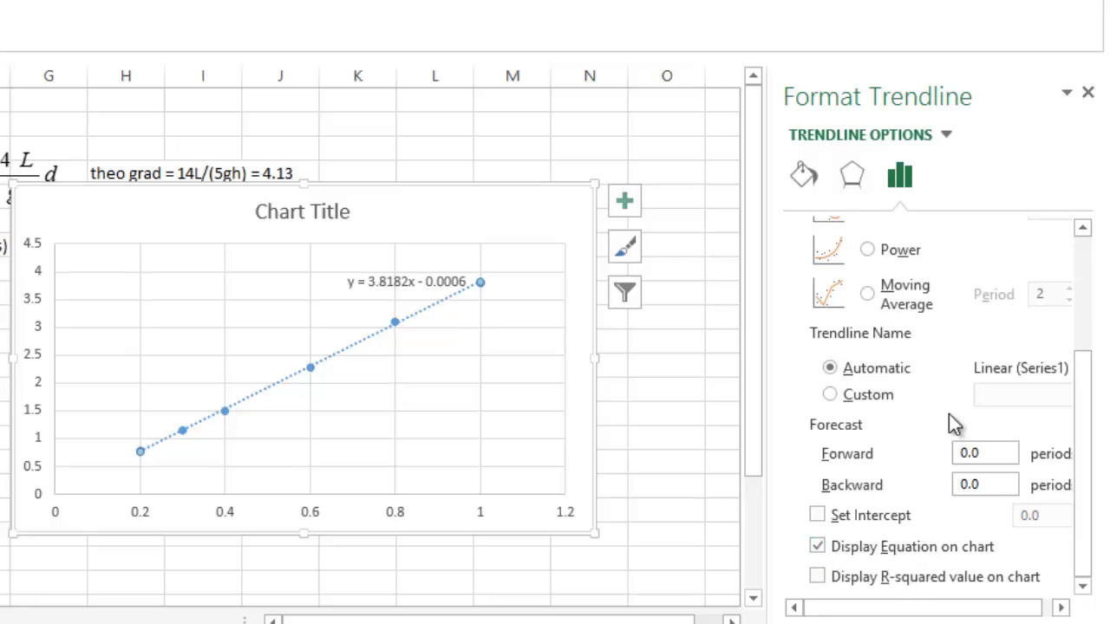
left_click(1087, 92)
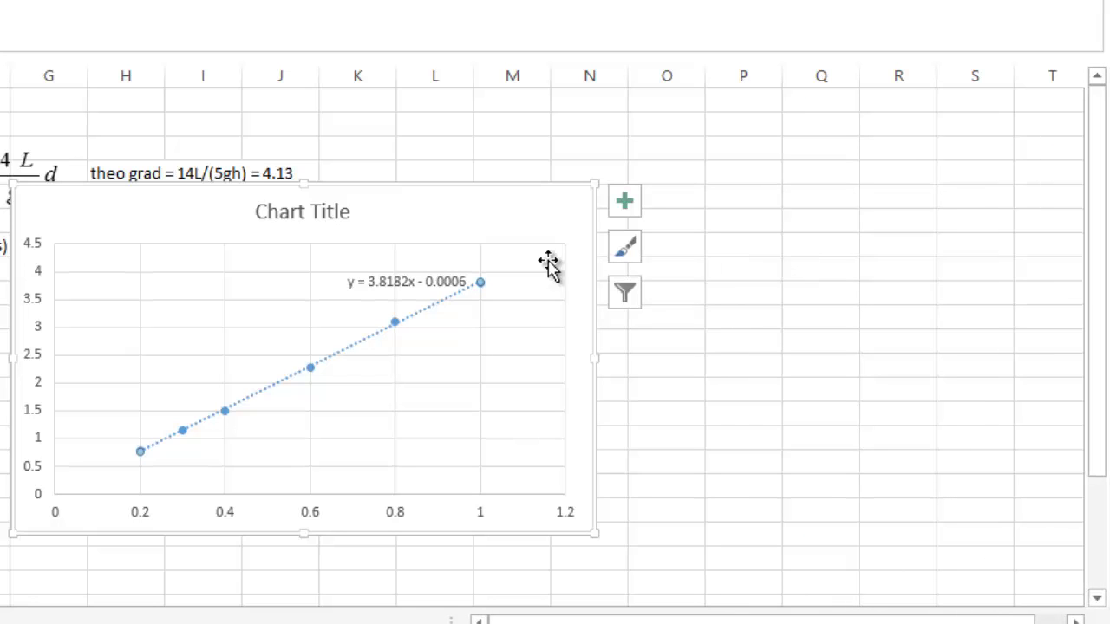
- Add axis titles to the chart and enlarge it so its upper-left corner reaches the start of column F in row 1
left_click(625, 202)
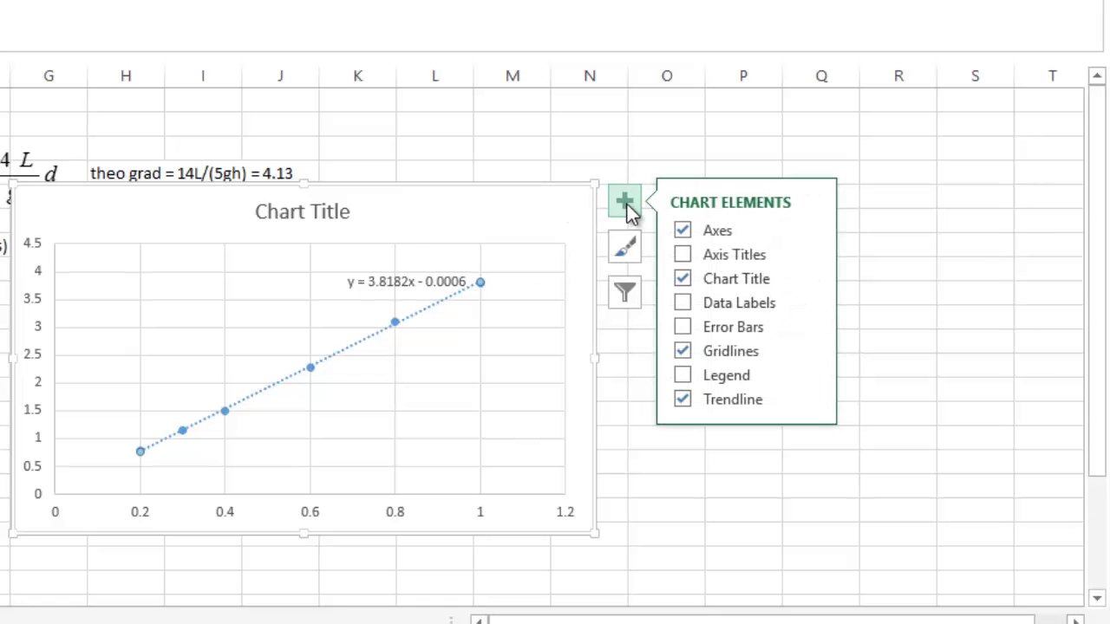
left_click(682, 255)
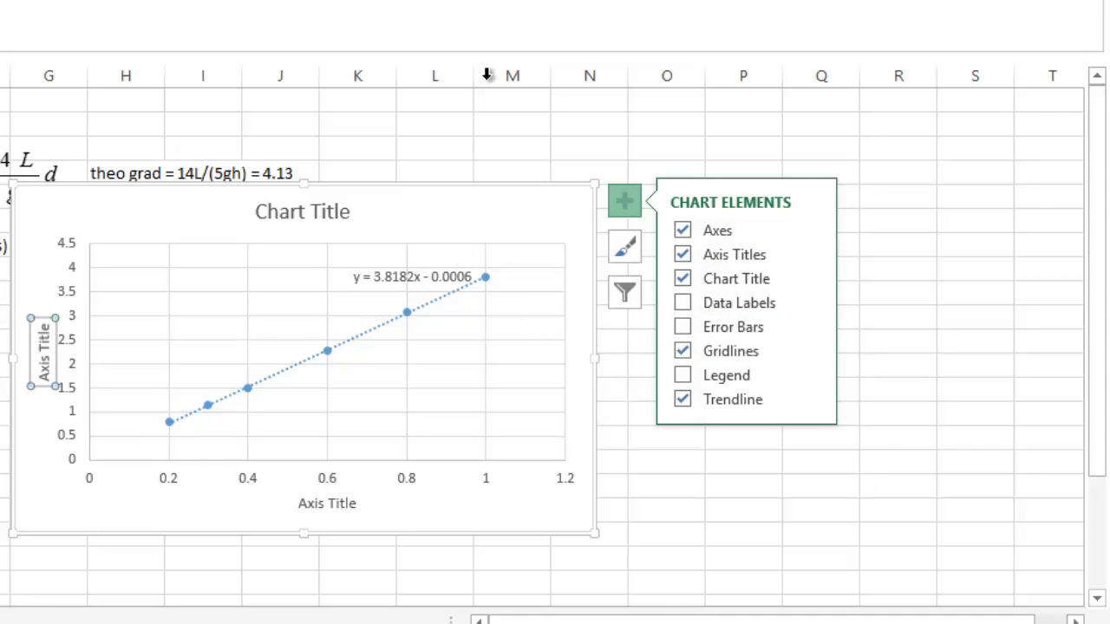
scroll(645, 124, "left", 2)
left_click(645, 124)
left_click(272, 228)
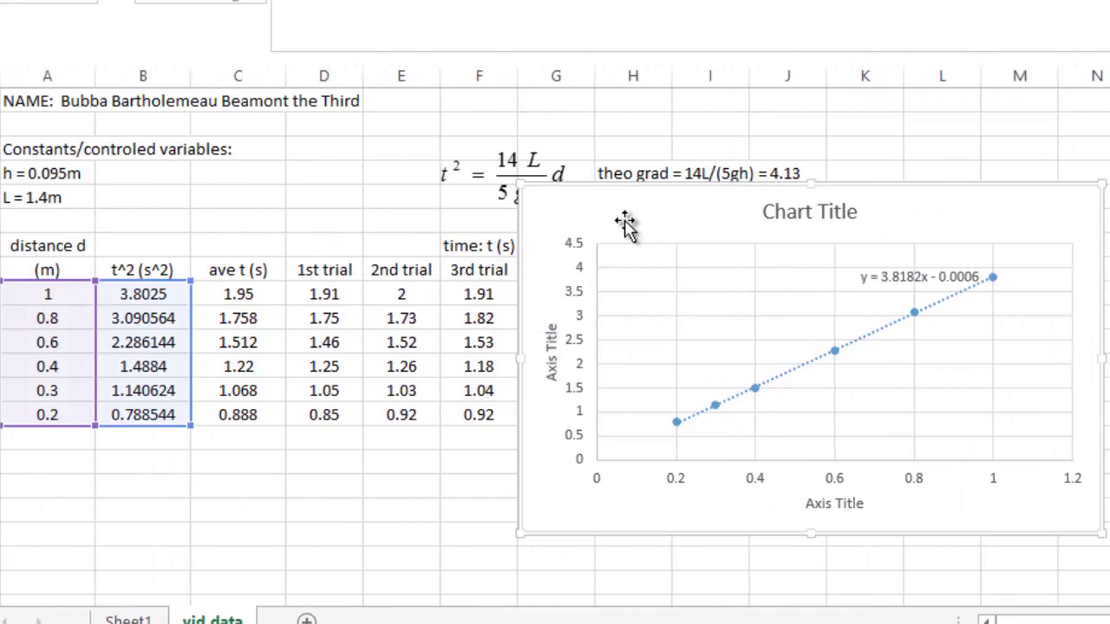
left_click_drag(518, 184, 443, 102)
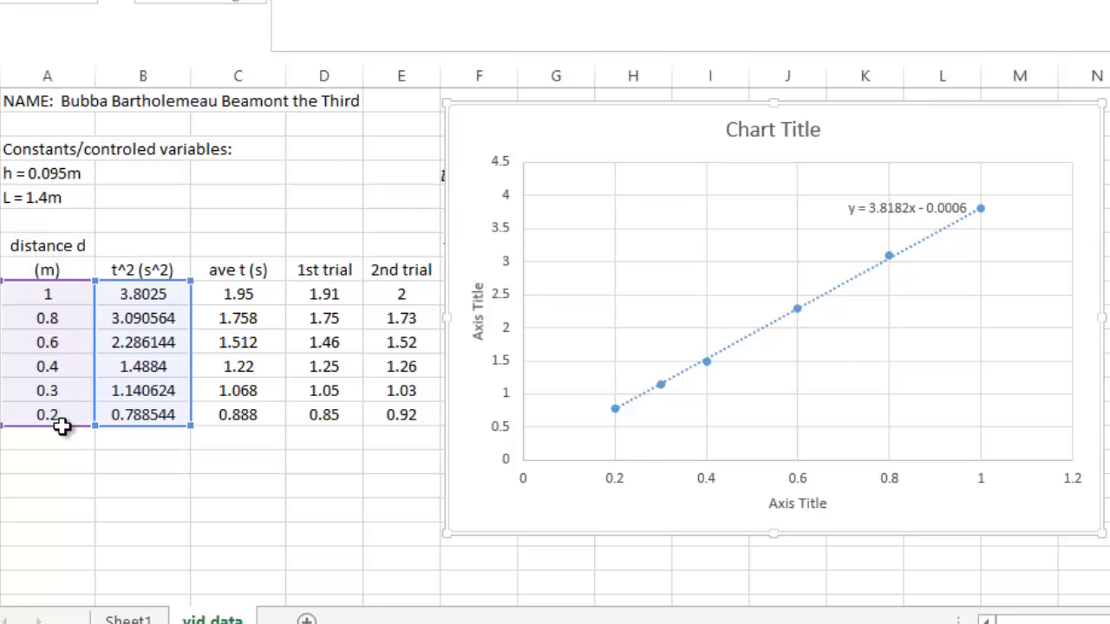
- Replace the horizontal axis title's placeholder text with "distance d (m)"
left_click(811, 512)
double_click(823, 504)
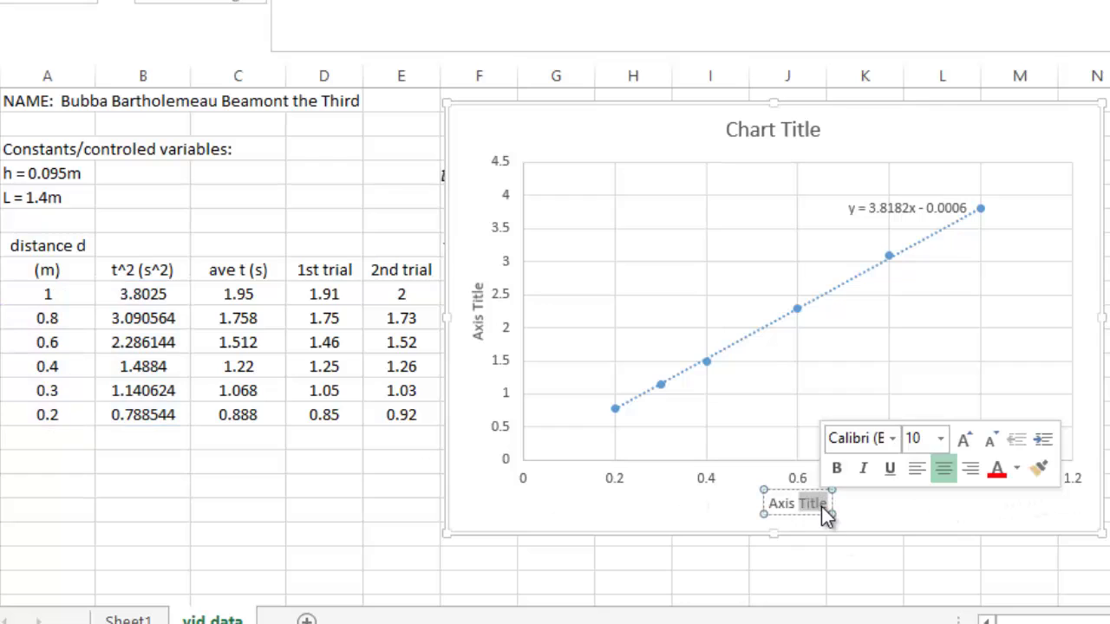
key("BackSpace")
key("BackSpace")
key("BackSpace")
key("BackSpace")
key("BackSpace")
key("BackSpace")
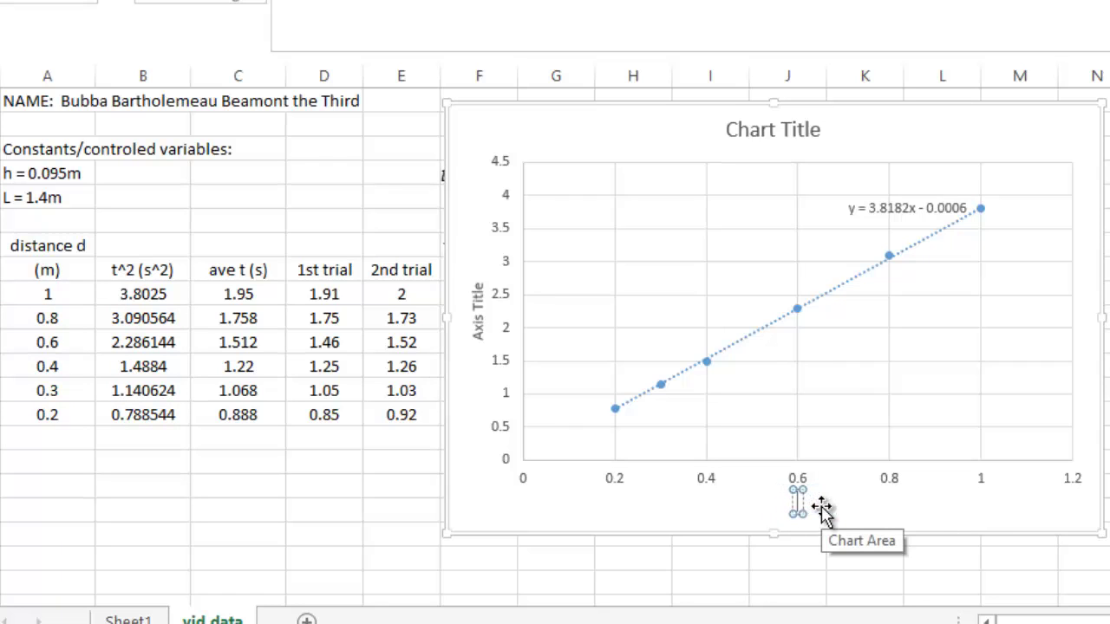
type("d")
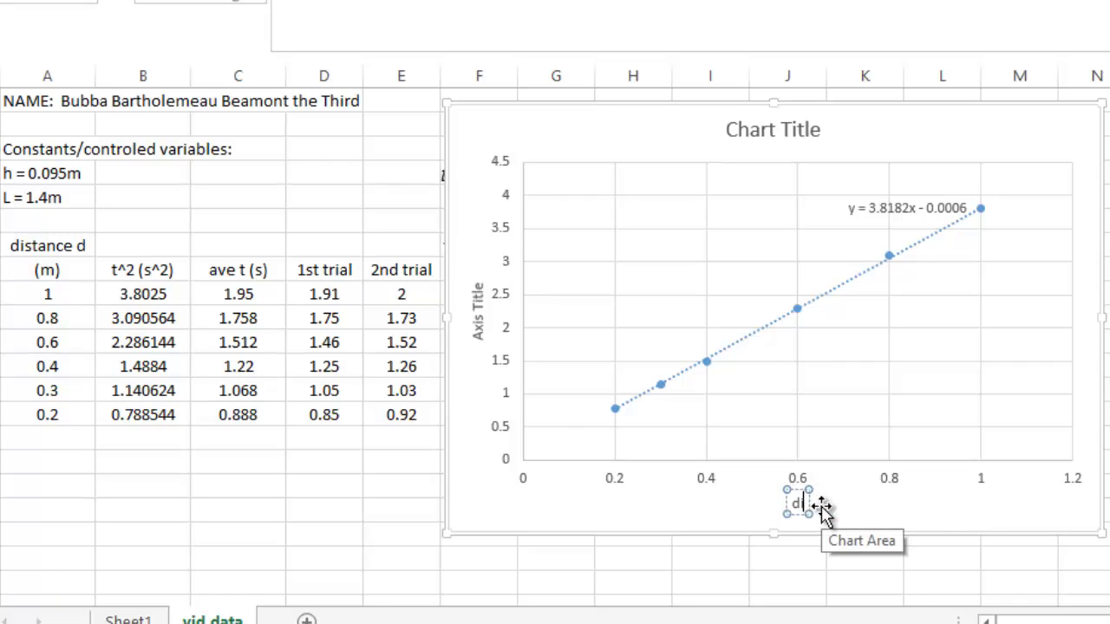
type("ista")
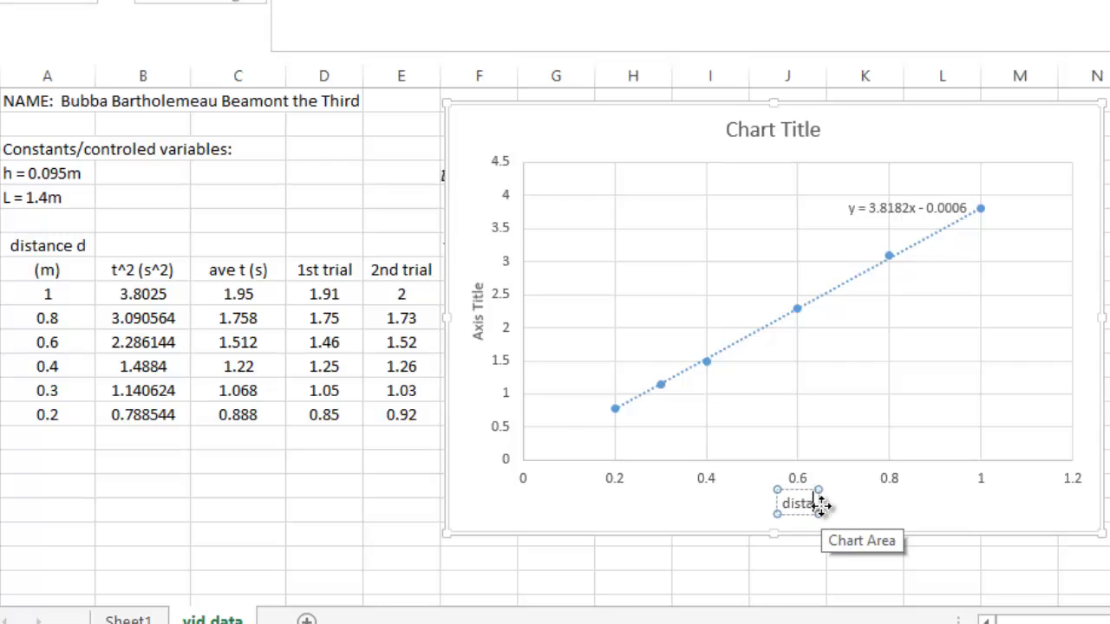
type("nce d (")
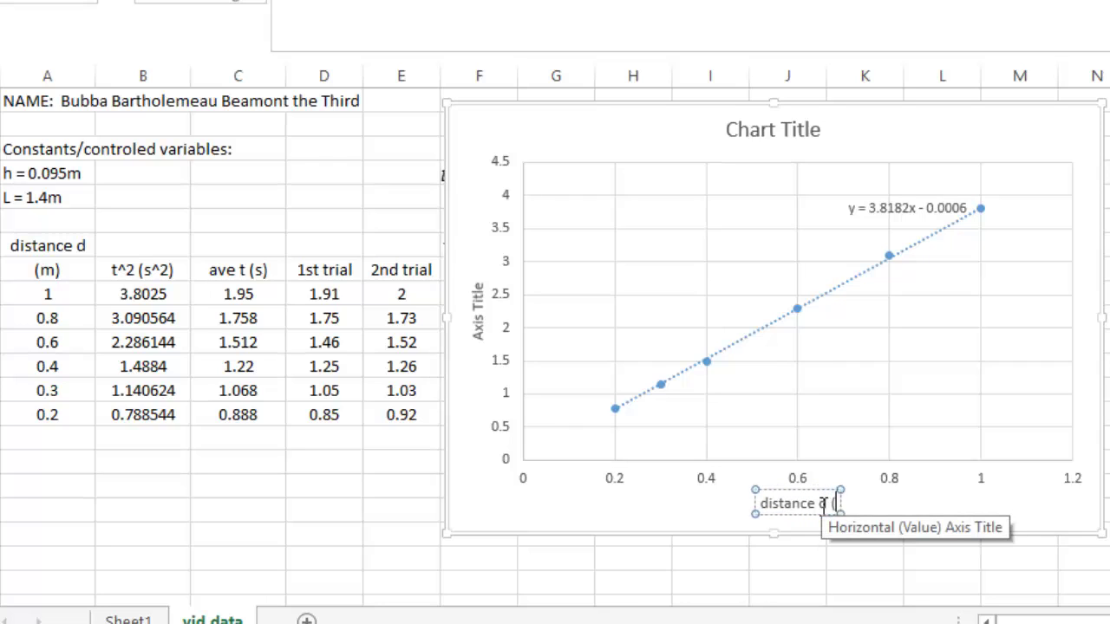
type("m)")
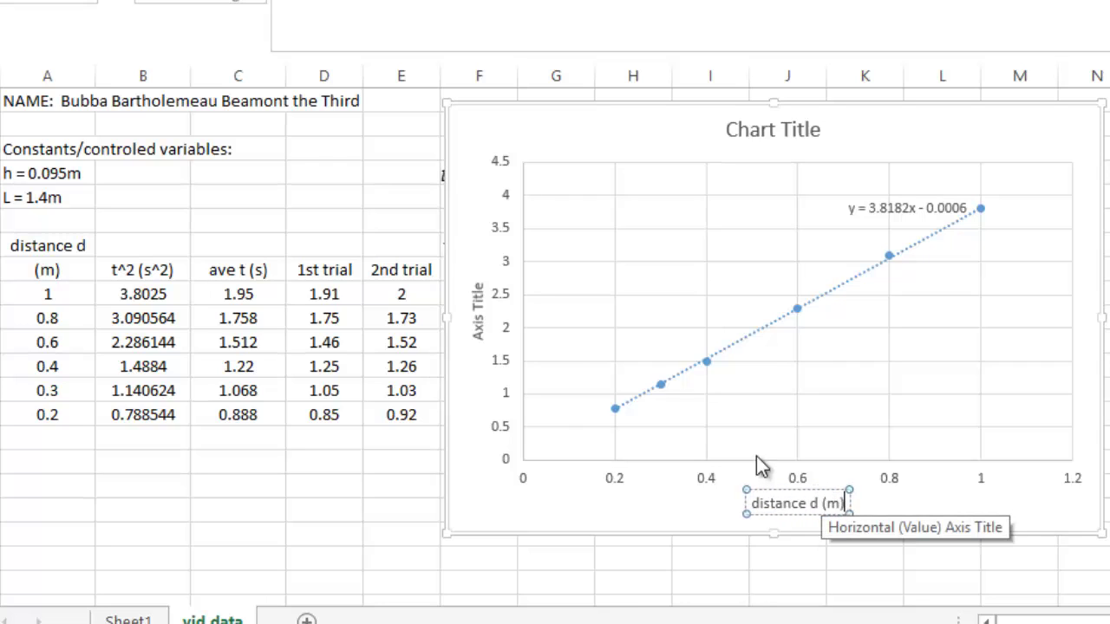
- Replace the vertical axis title's placeholder text with "time squared (s^2)"
left_click(479, 326)
double_click(478, 326)
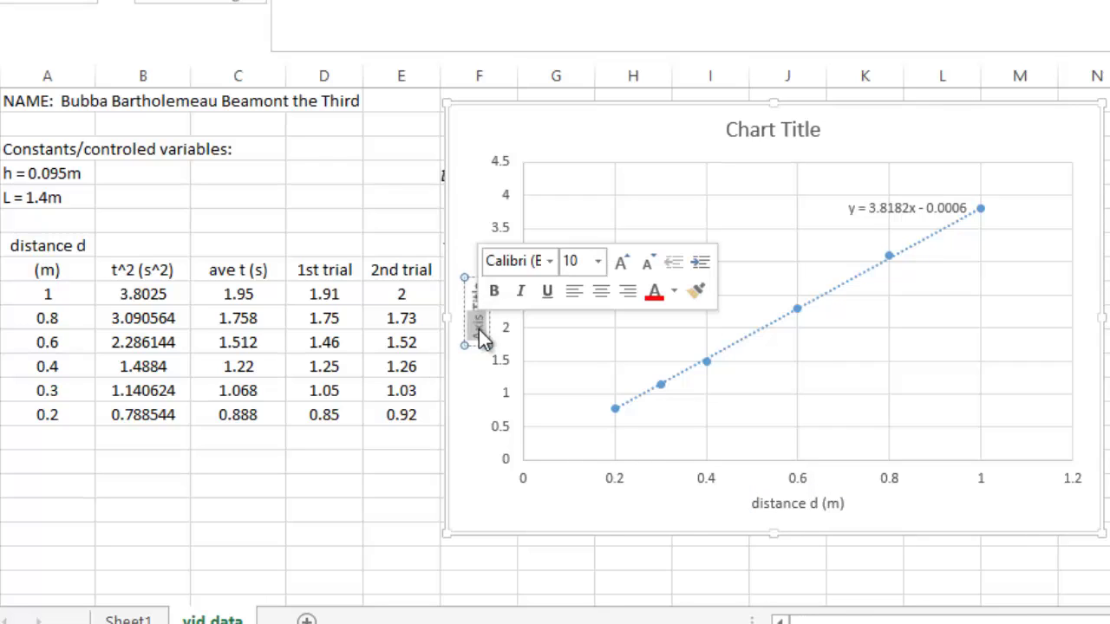
key("Delete")
double_click(478, 317)
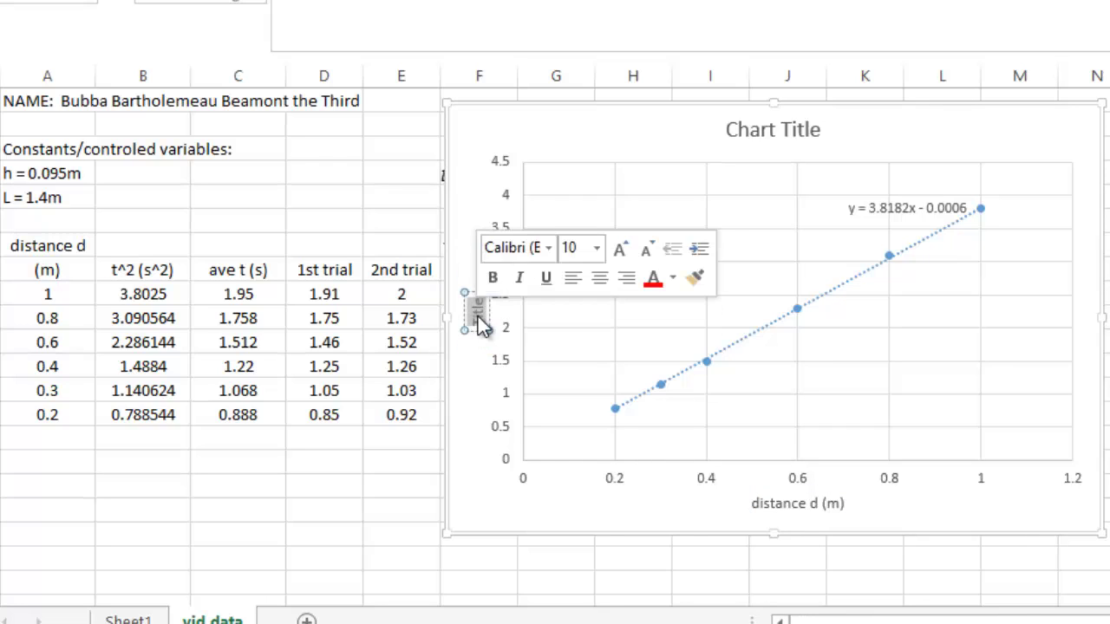
key("Delete")
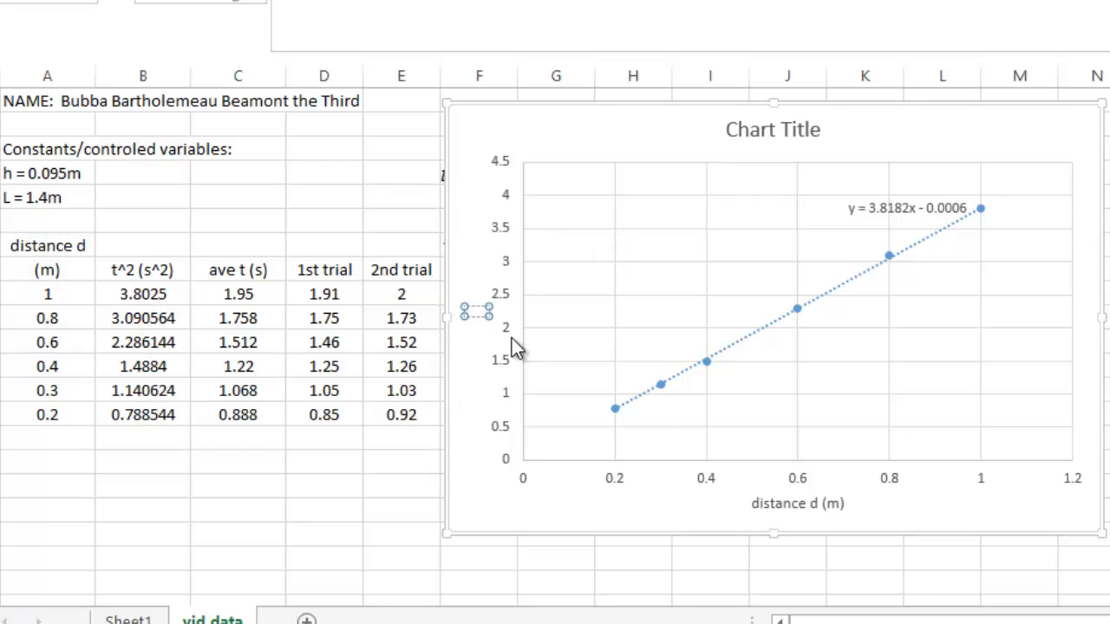
type("time")
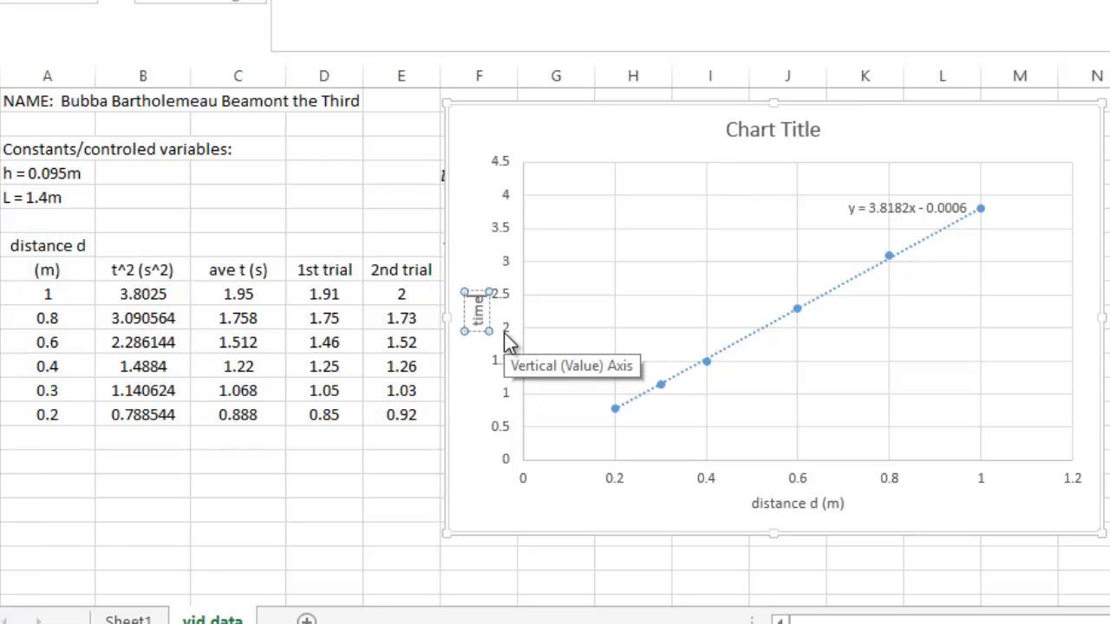
type(" sq")
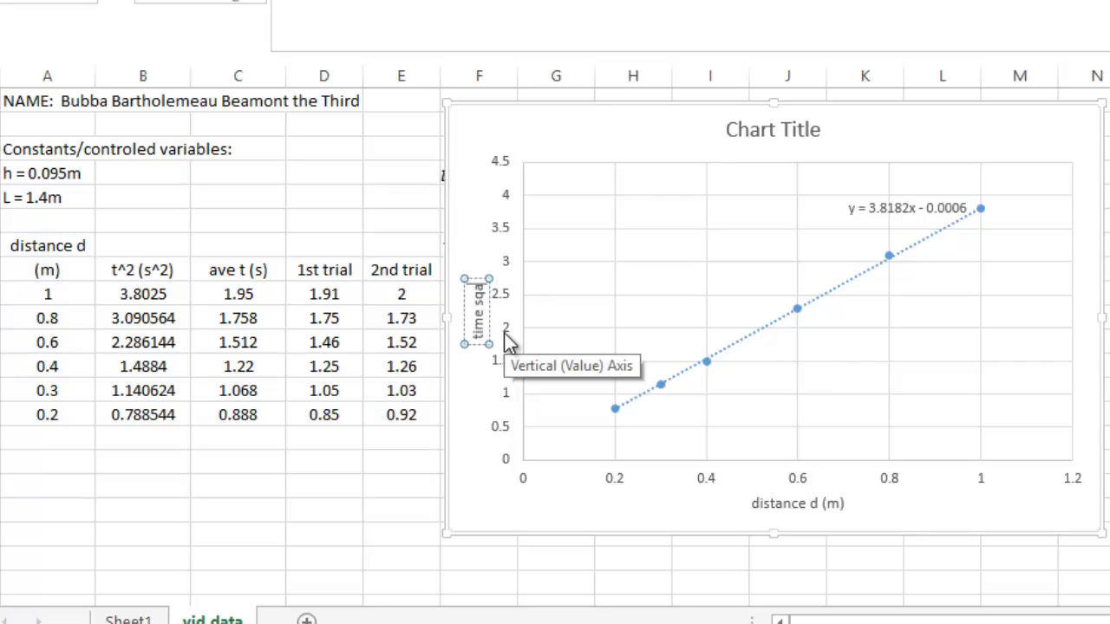
type("uared")
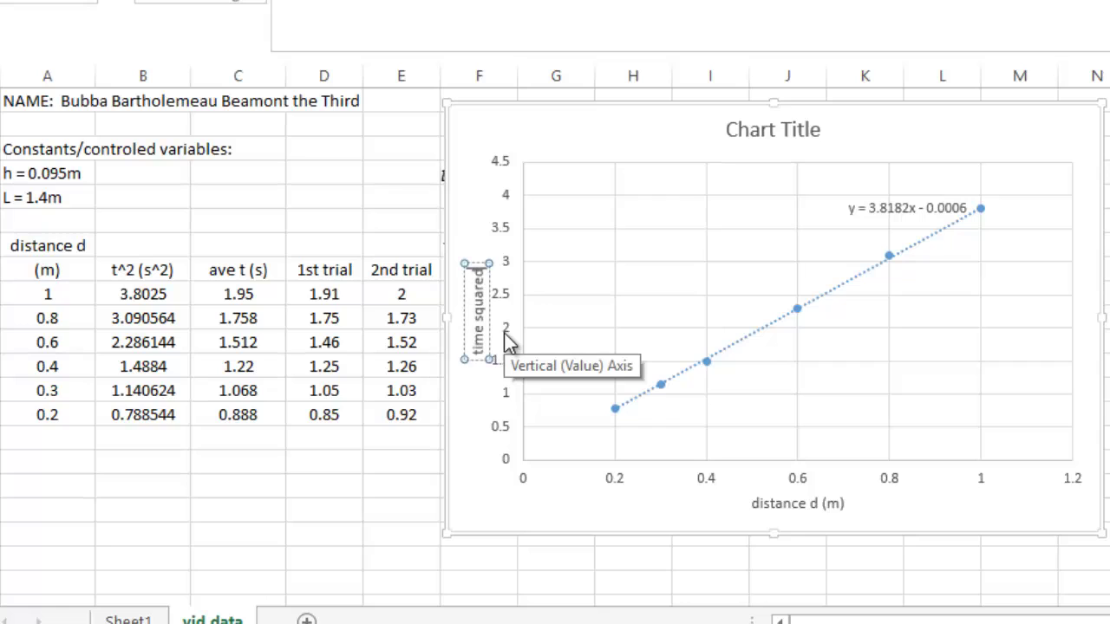
type(" (s^2")
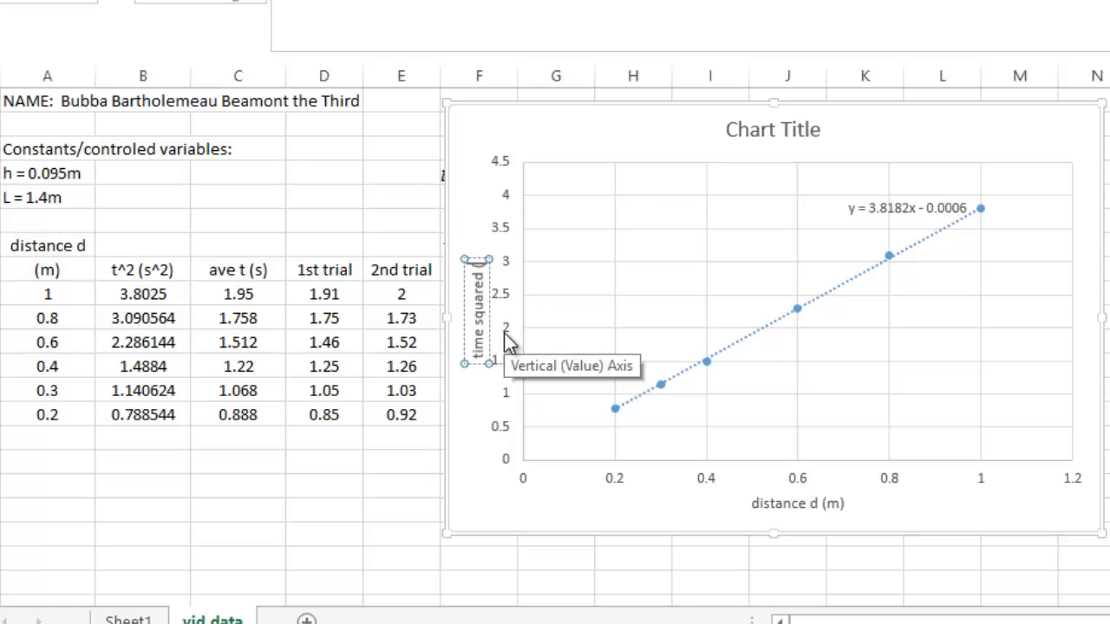
type(")")
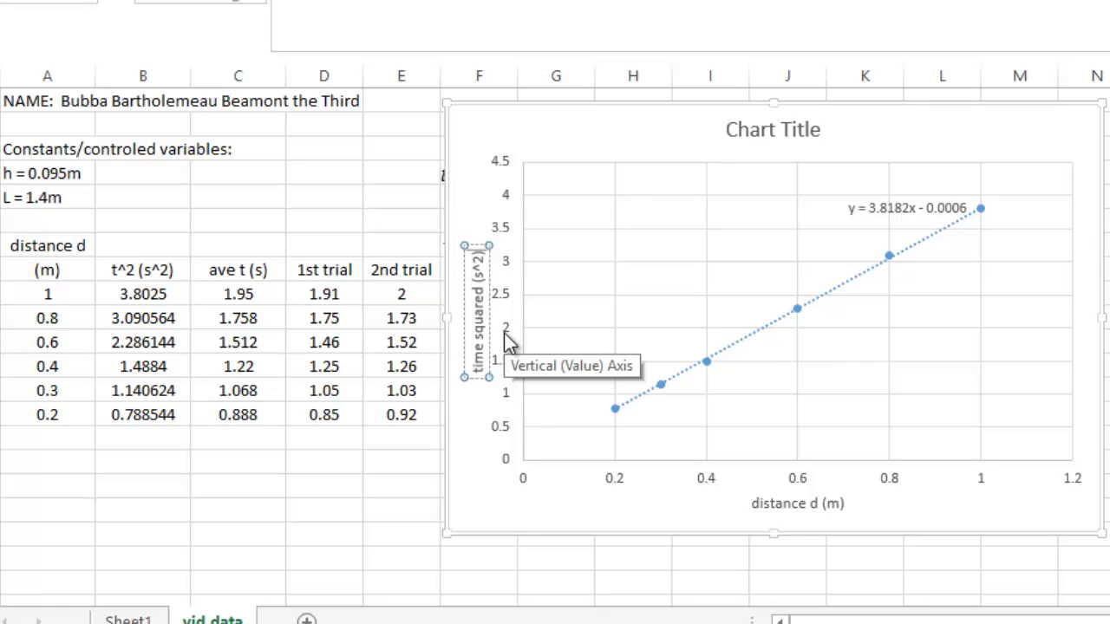
left_click(357, 511)
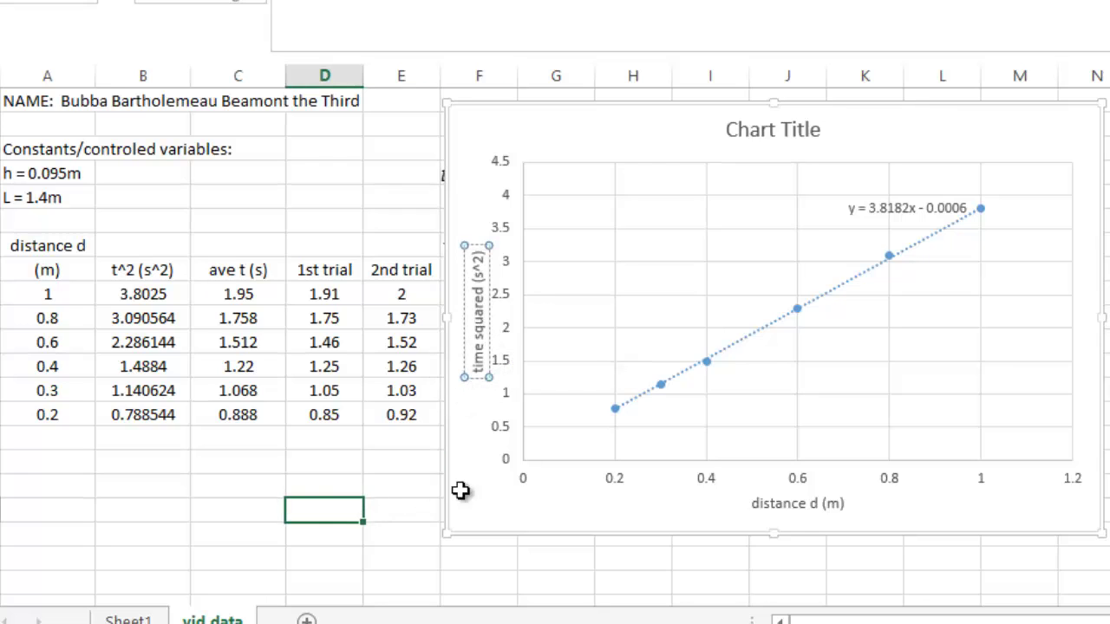
- Replace the chart title's placeholder text with "time sqaured vs distance"
left_click(787, 130)
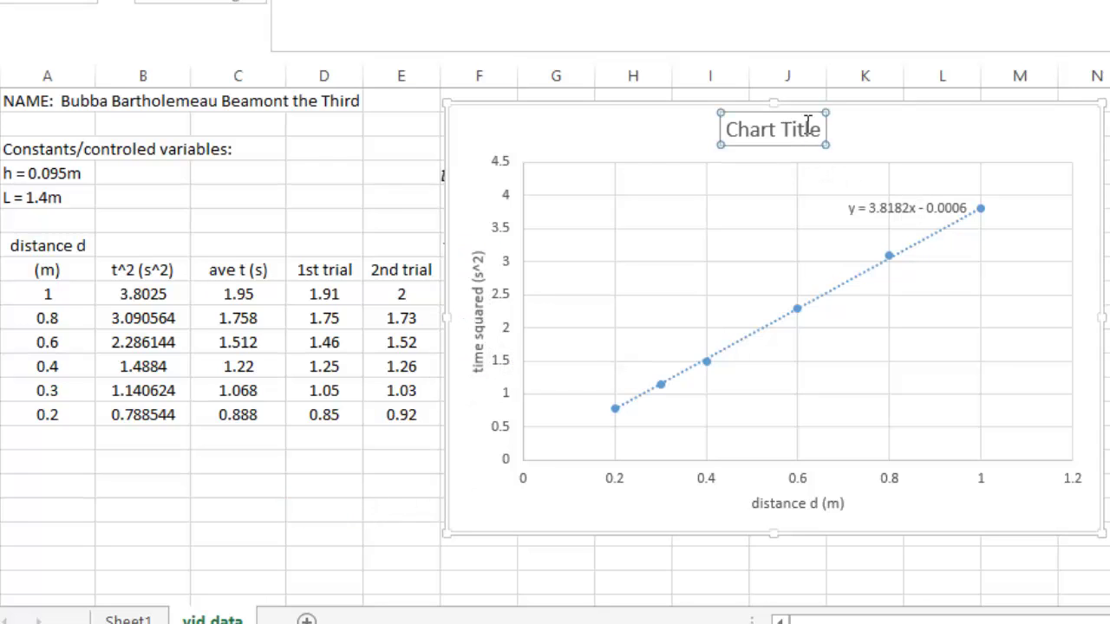
left_click_drag(817, 130, 689, 133)
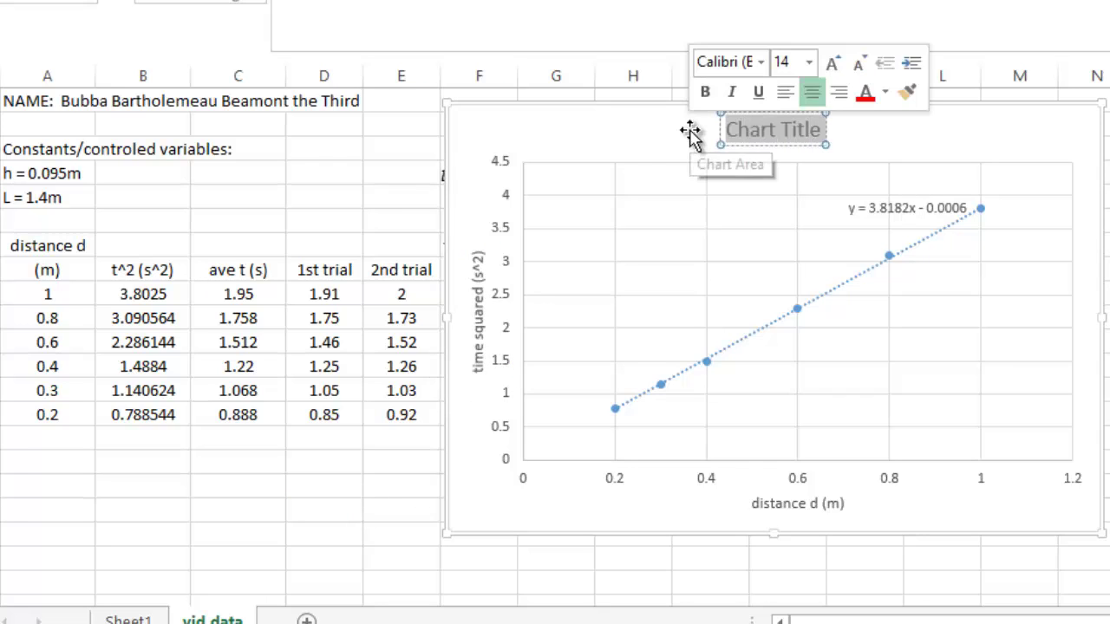
type("time sq")
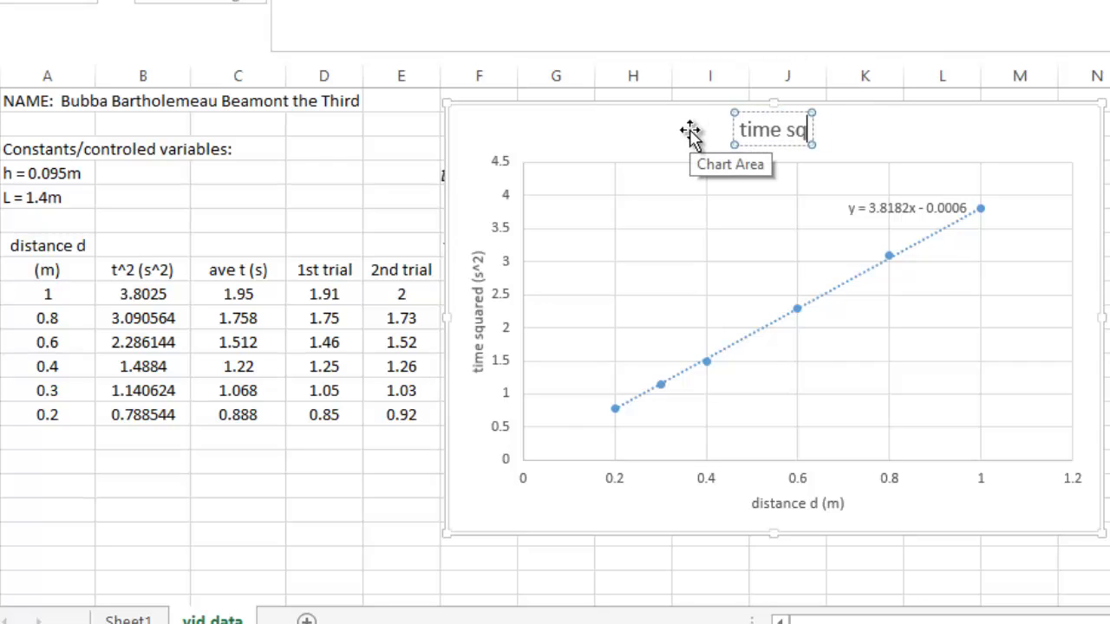
type("aureed")
key("BackSpace")
key("BackSpace")
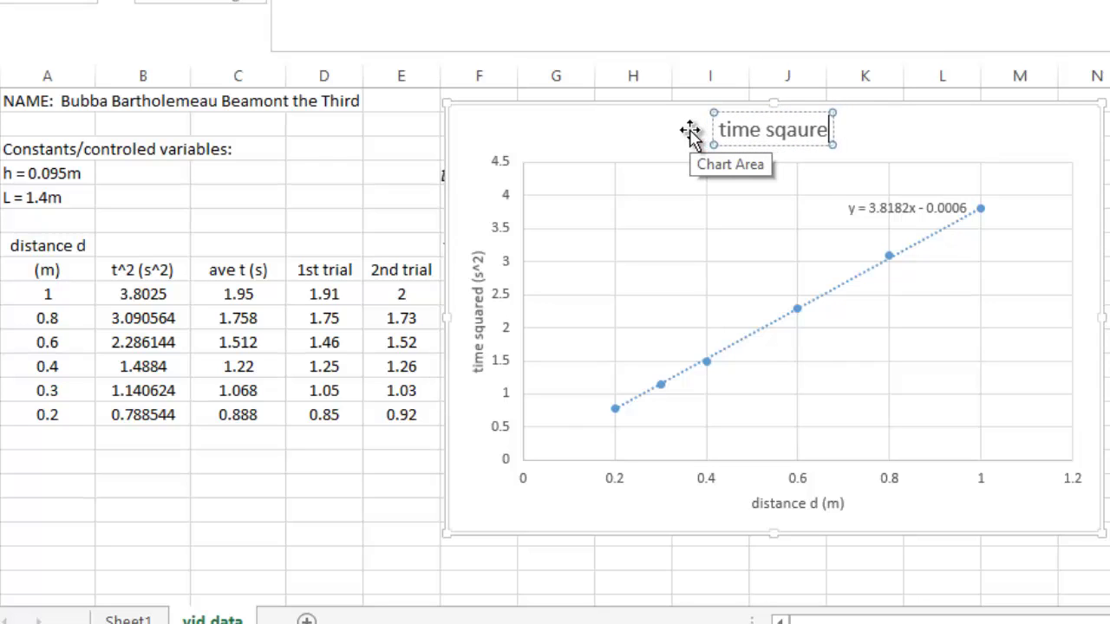
type("d vs distance")
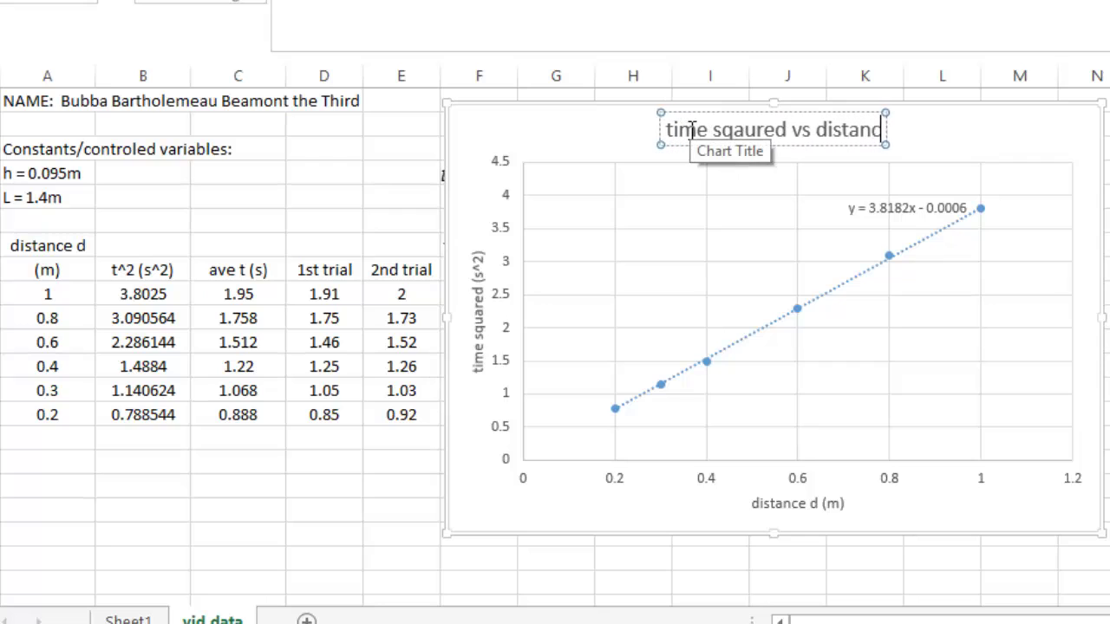
left_click(958, 155)
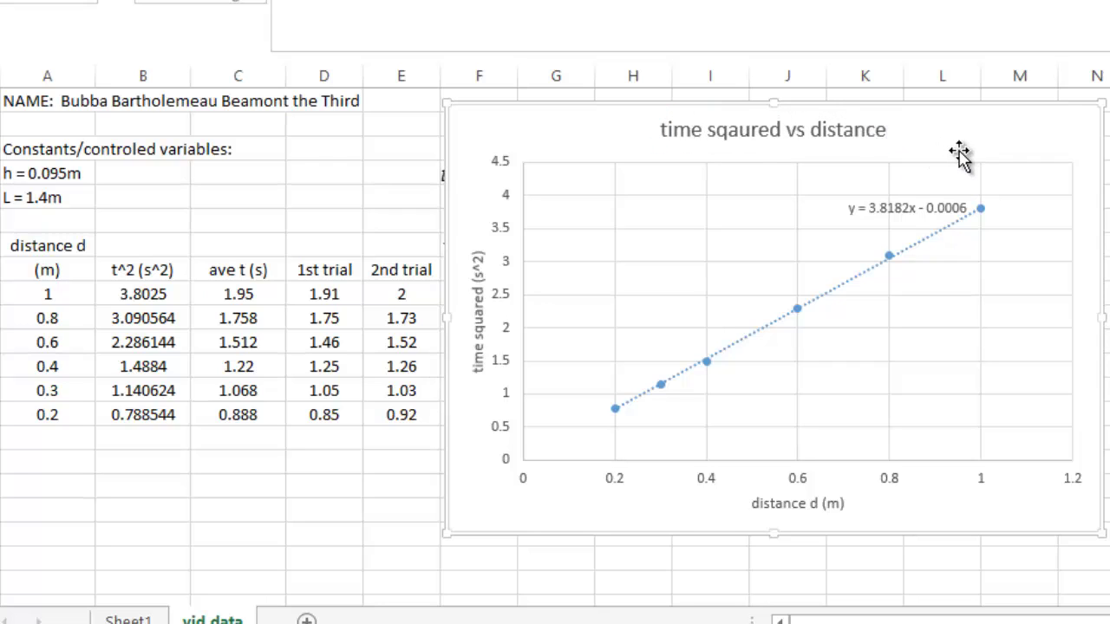
- Move the trendline equation label up to the 4.5 gridline, clear of the data points, and enlarge its font by two increments
left_click(926, 202)
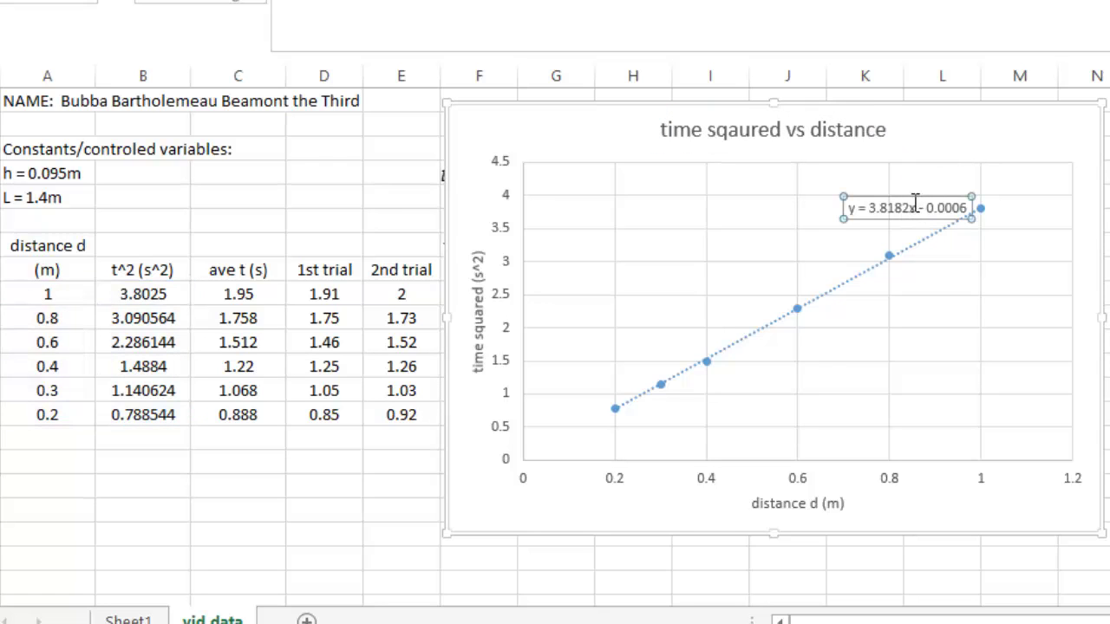
left_click_drag(912, 200, 946, 151)
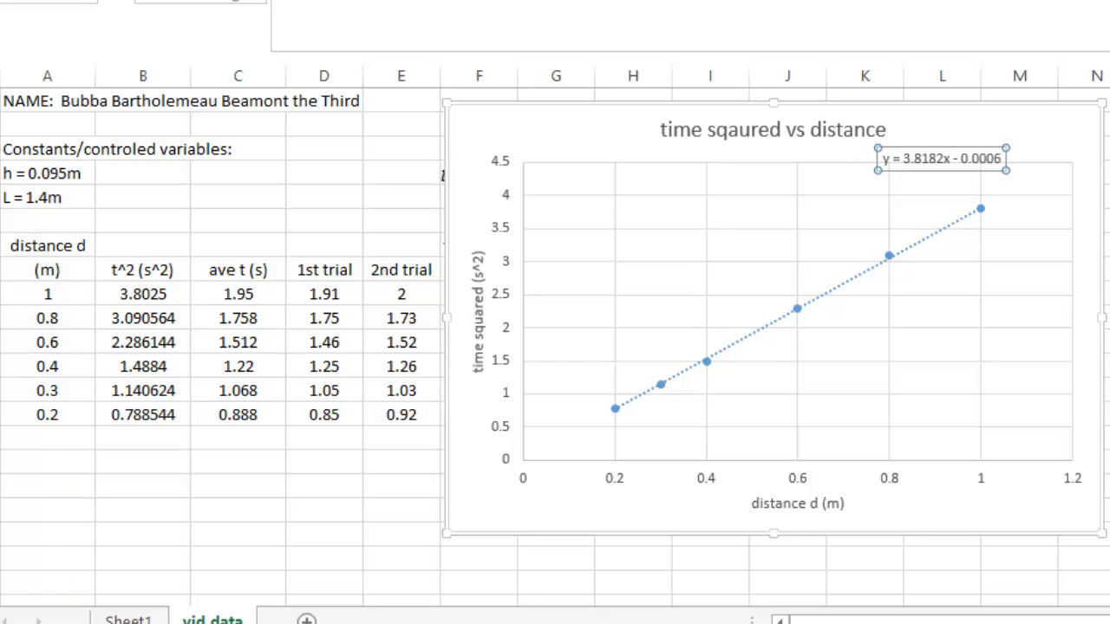
left_click(367, 32)
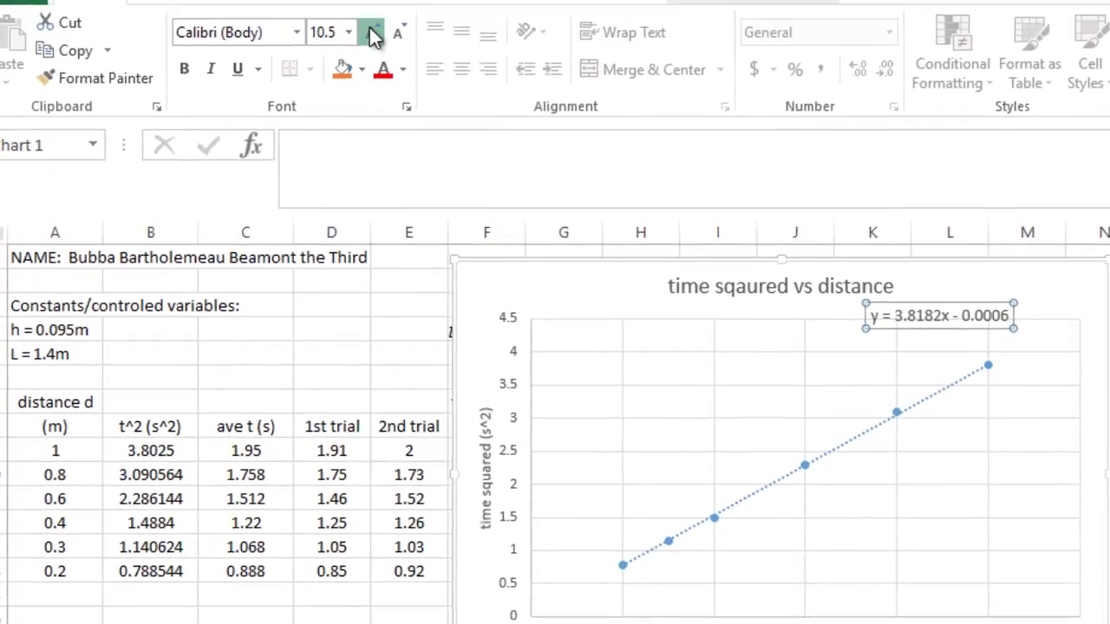
left_click(367, 32)
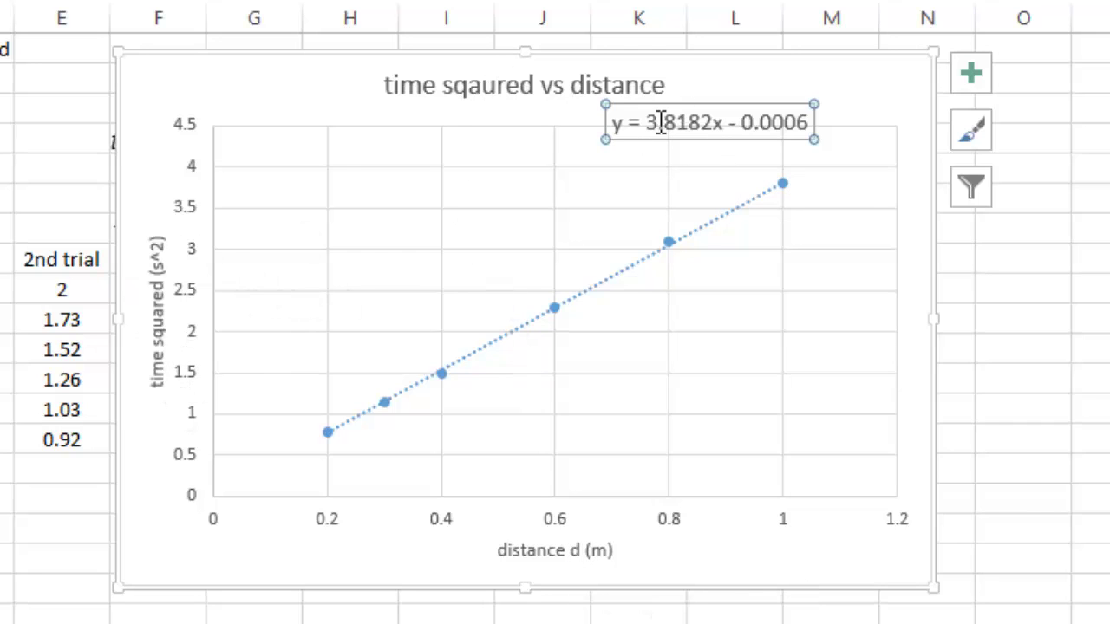
- Rewrite the variables in the trendline equation label so it reads "t^2 = 3.8182 d - 0.0006"
left_click(624, 124)
key("BackSpace")
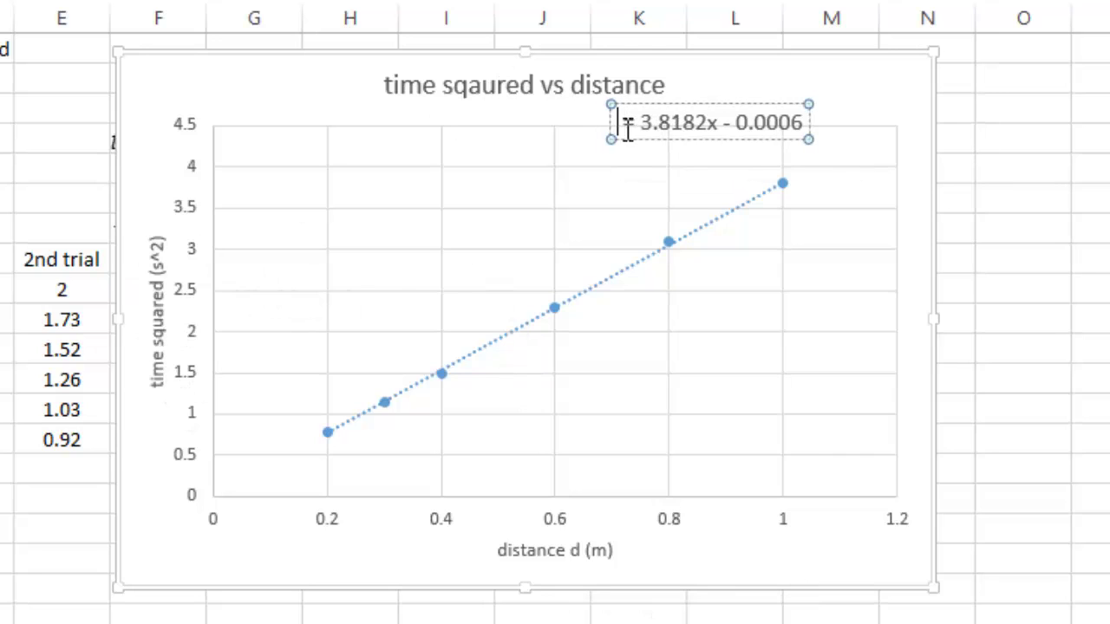
type("t^2")
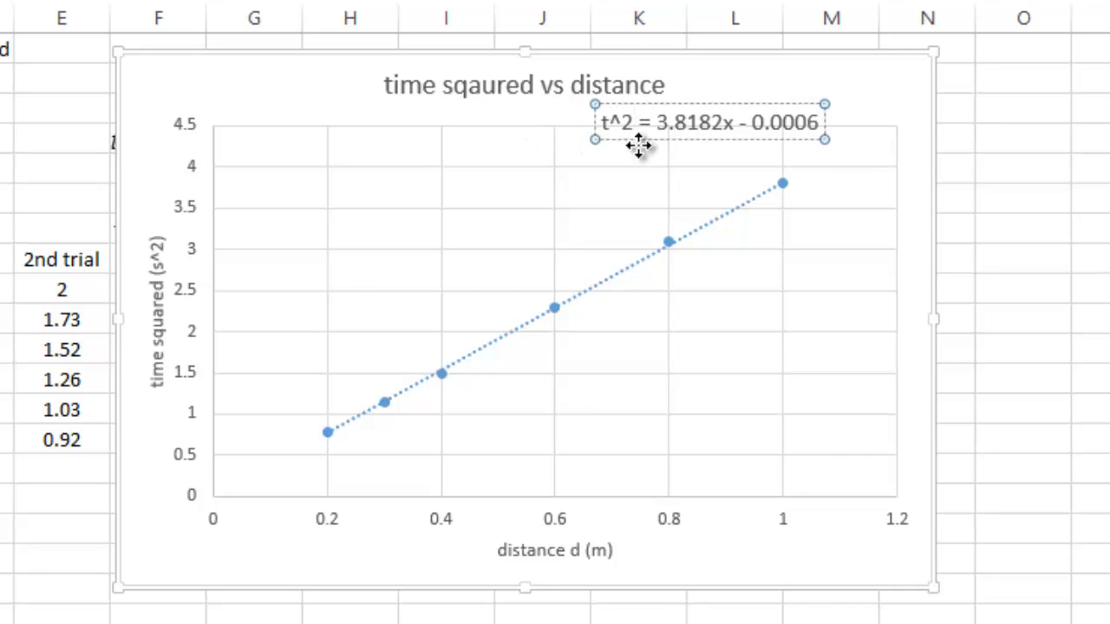
left_click(734, 121)
key("BackSpace")
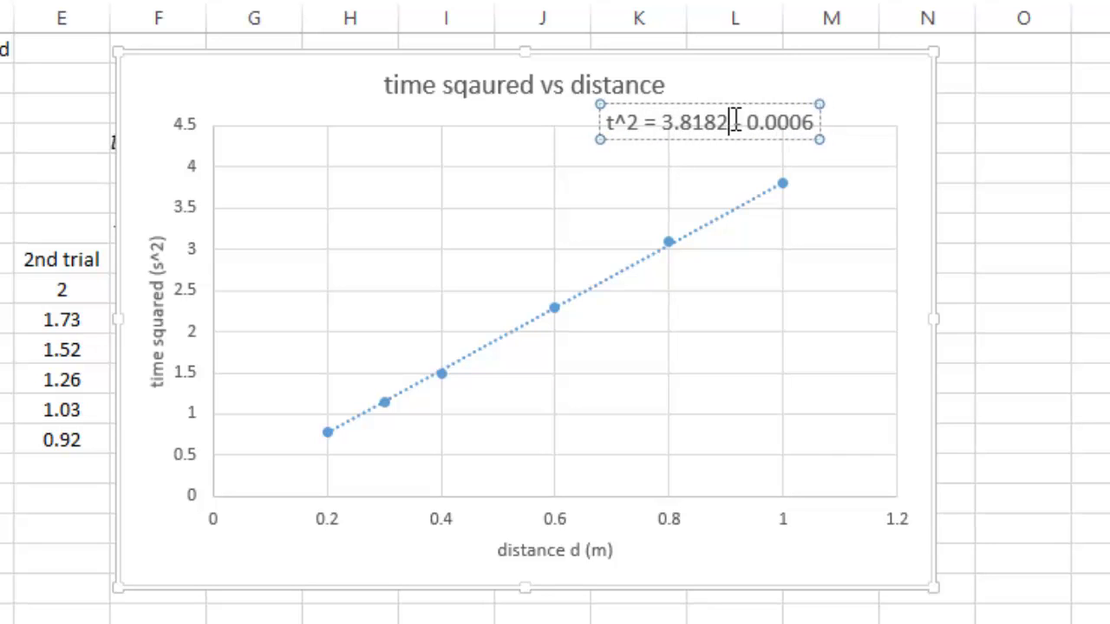
type("d")
left_click(1037, 216)
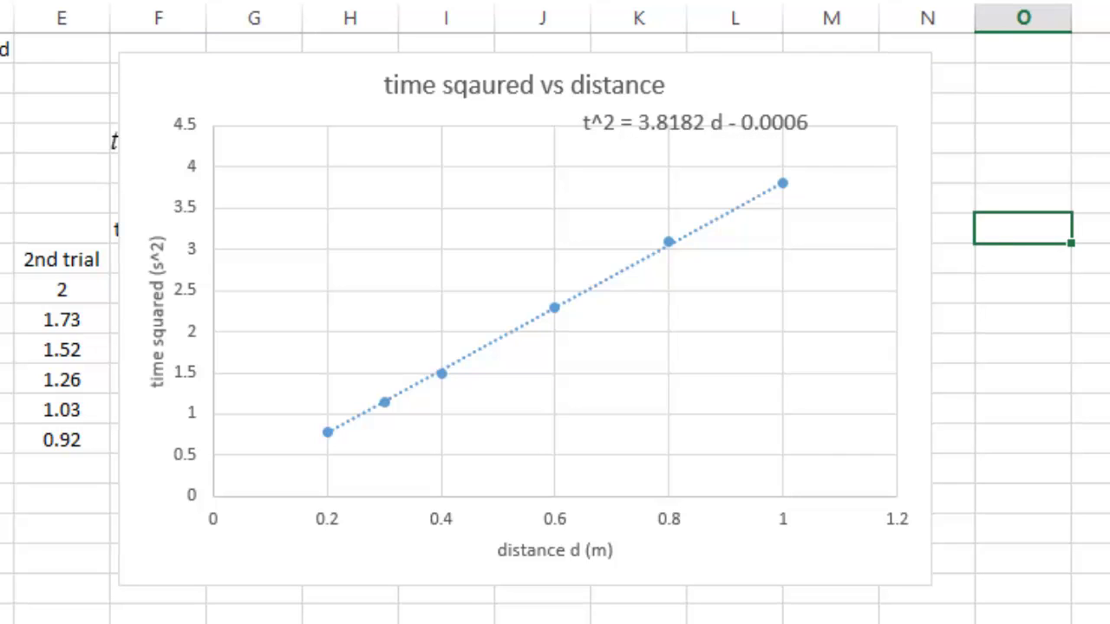
- Move the chart below the data table, clear of the theoretical equation and the trial columns
left_click_drag(211, 61, 108, 361)
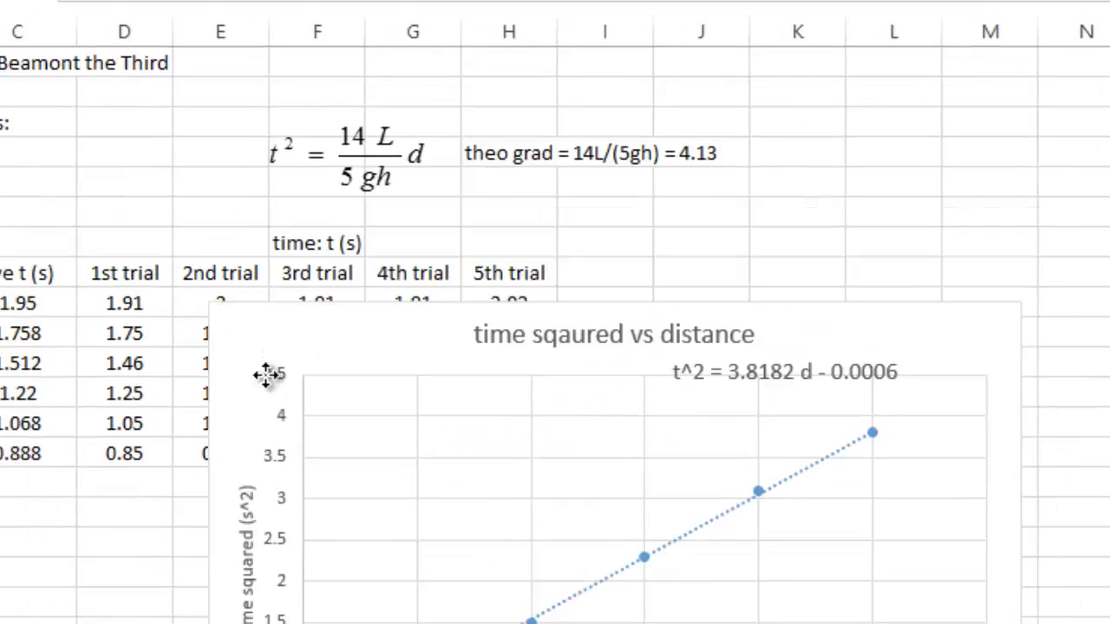
left_click_drag(266, 375, 117, 611)
- Delete the equation object for d (5gh over 14L) partly hidden behind the chart around rows 25 to 27
scroll(164, 582, "down", 5)
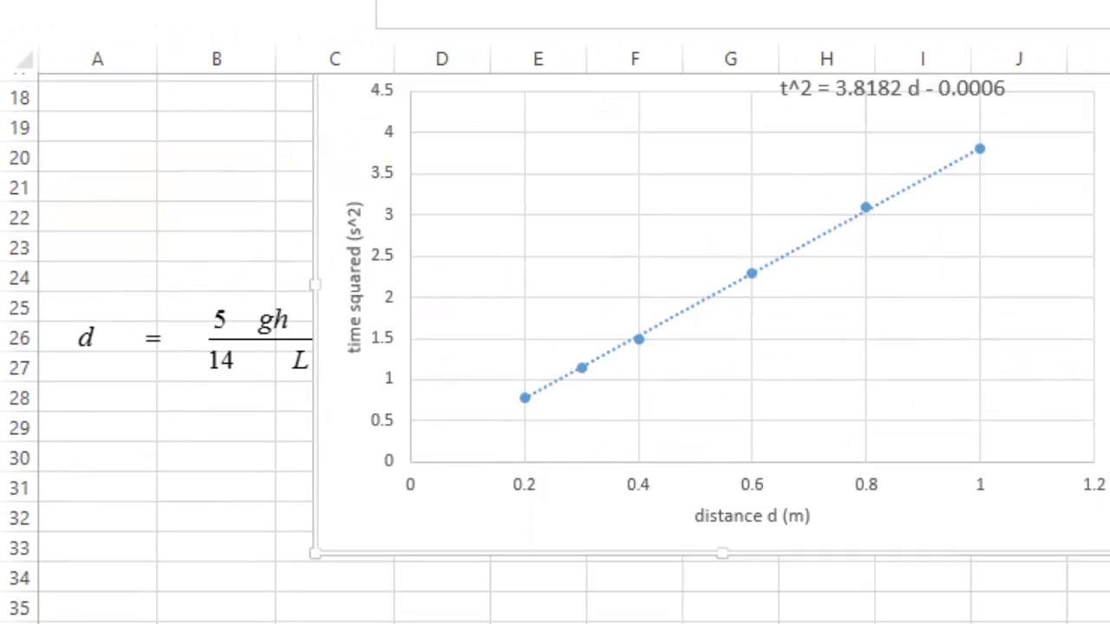
scroll(397, 396, "down", 1)
left_click(189, 316)
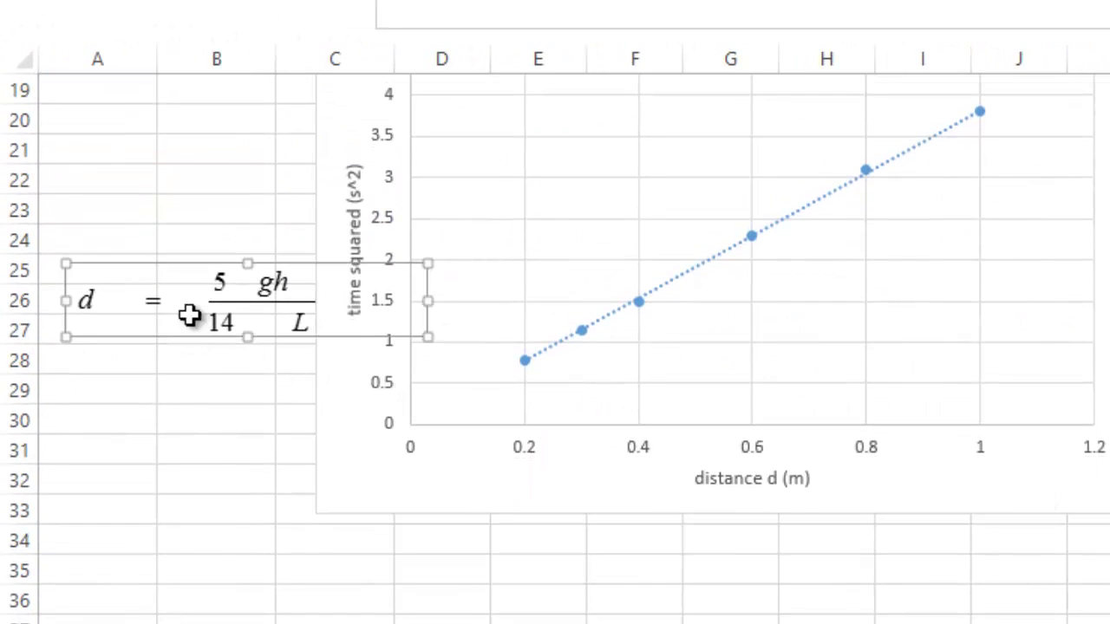
key("Delete")
left_click(187, 319)
- Shift the chart left so its upper-left corner lies in column A, just below the data table in row 15
scroll(324, 322, "up", 3)
scroll(251, 340, "down", 1)
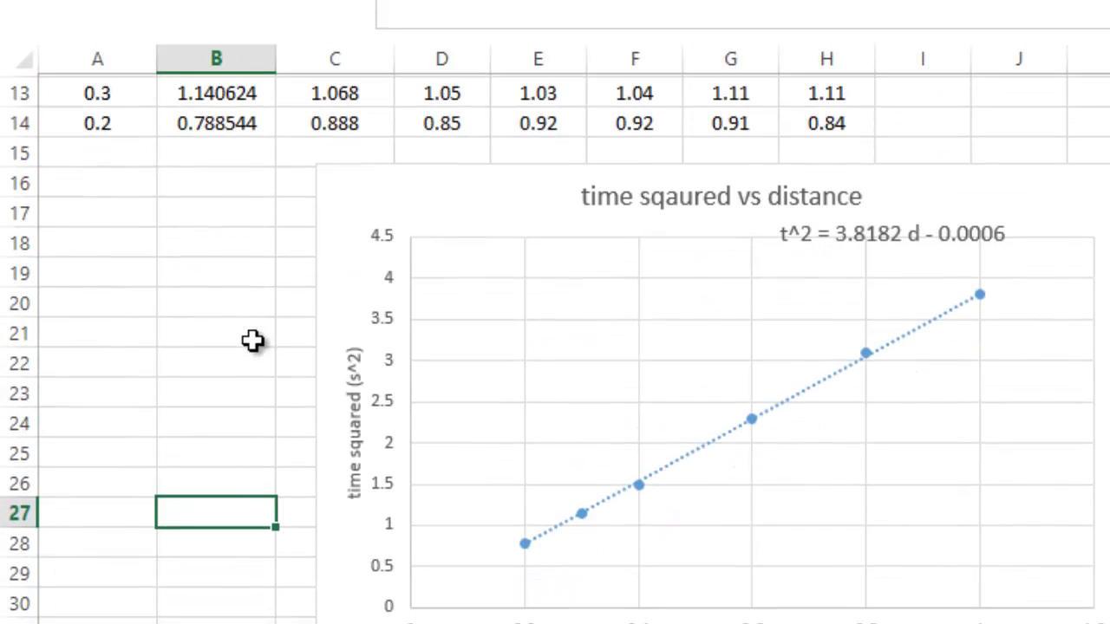
left_click_drag(986, 165, 755, 159)
left_click(1063, 190)
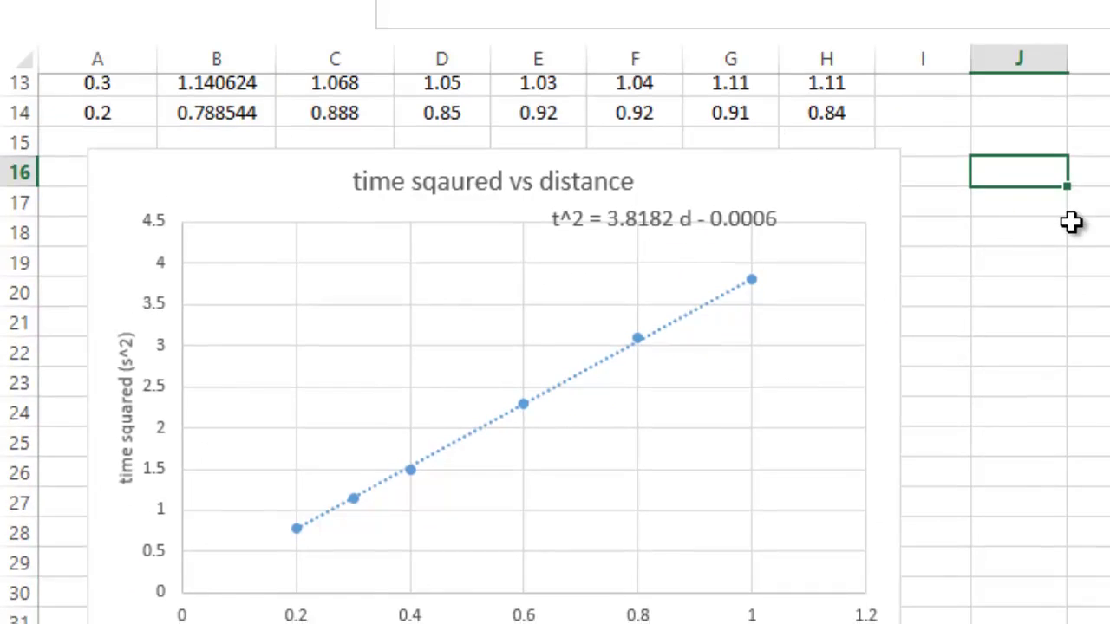
- Insert a text box beside the chart, spanning about columns J to R and rows 18 to 21
scroll(1070, 223, "down", 2)
scroll(1070, 223, "up", 1)
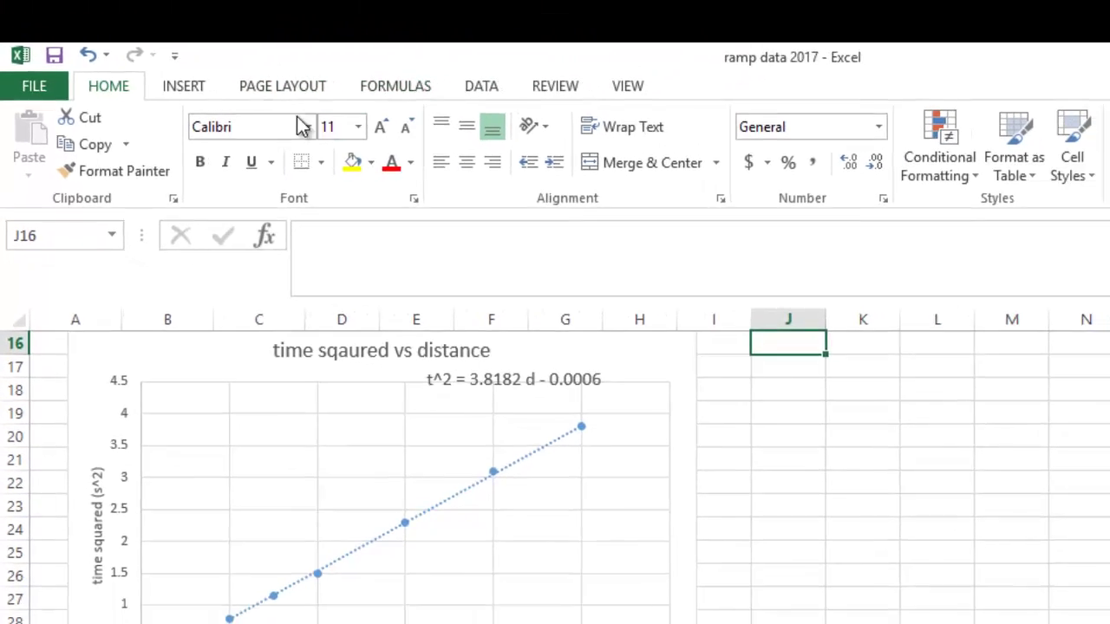
left_click(184, 85)
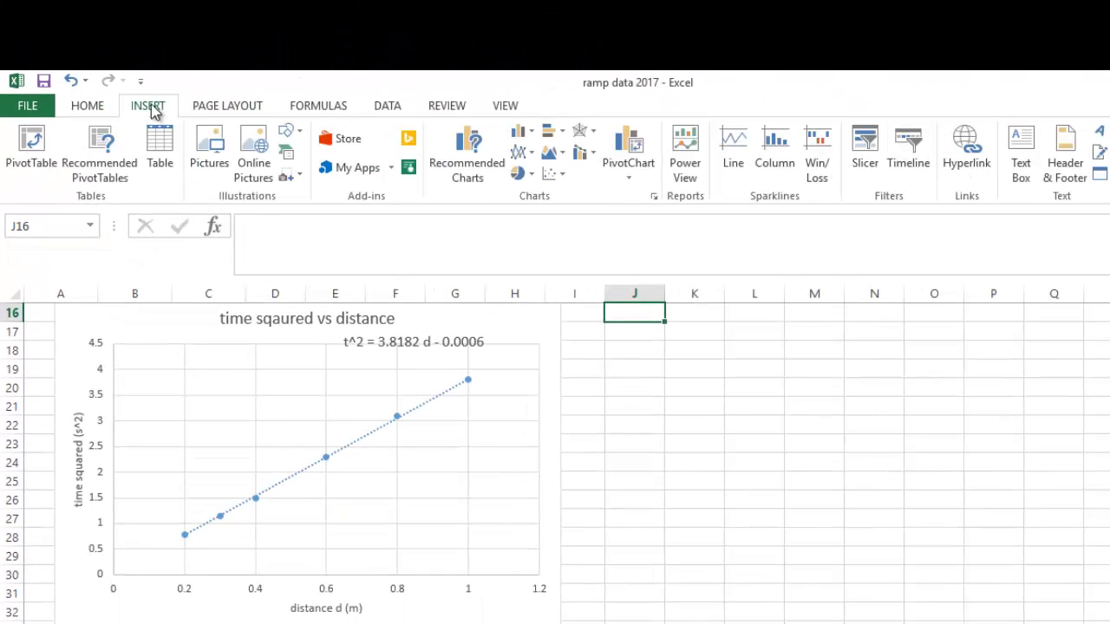
left_click(1023, 156)
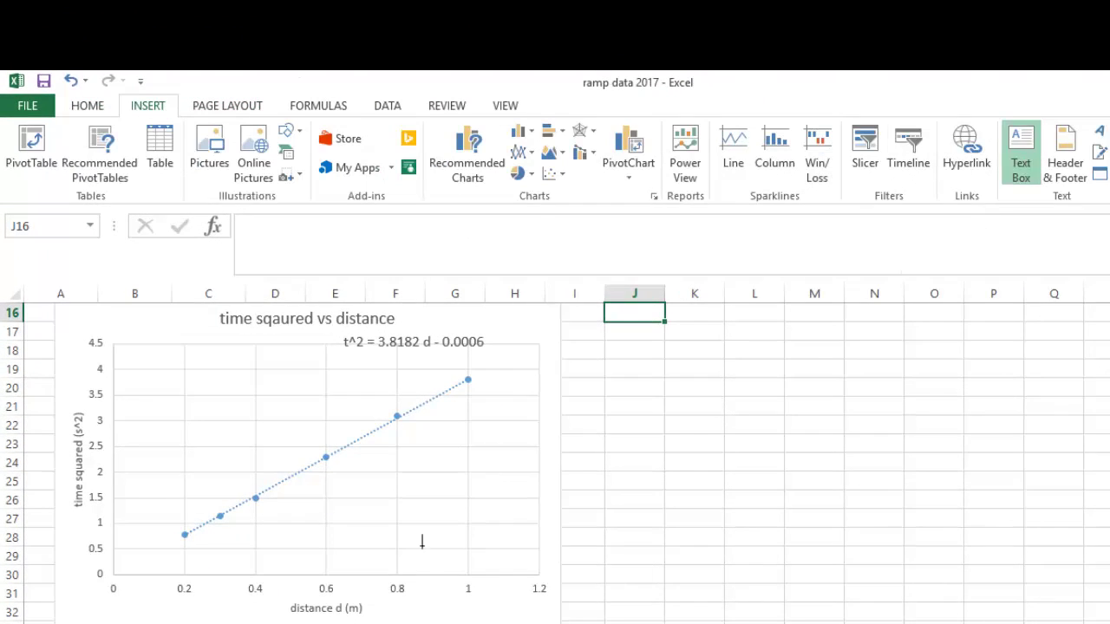
left_click_drag(592, 344, 1108, 418)
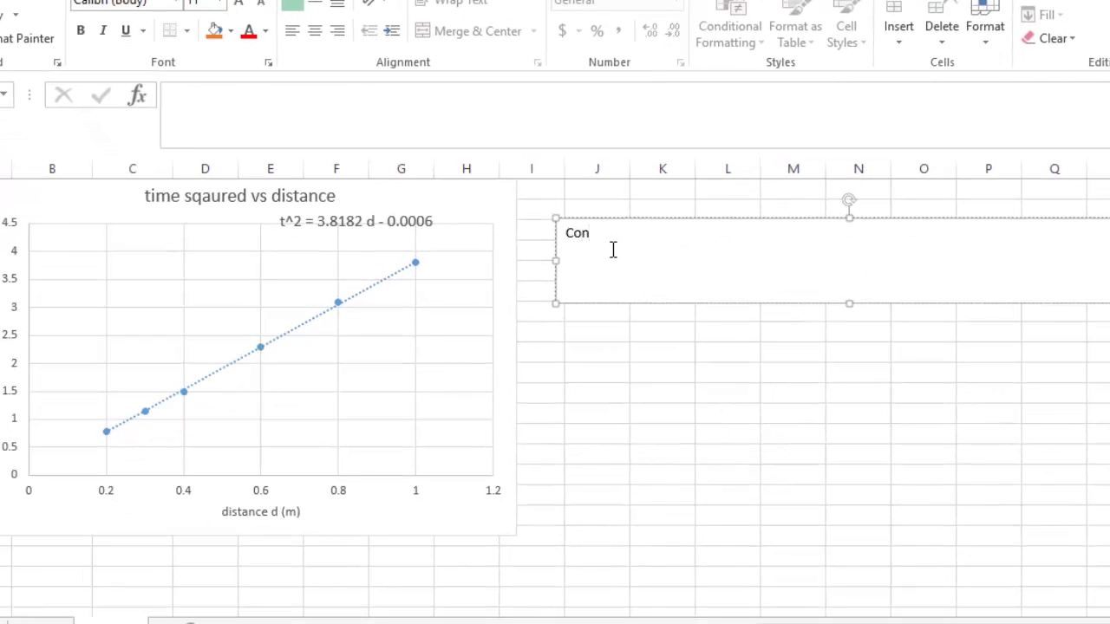
- Write "Conclusion: distance is proportional to time squared." in the text box beside the chart
type("Conc")
type("lu")
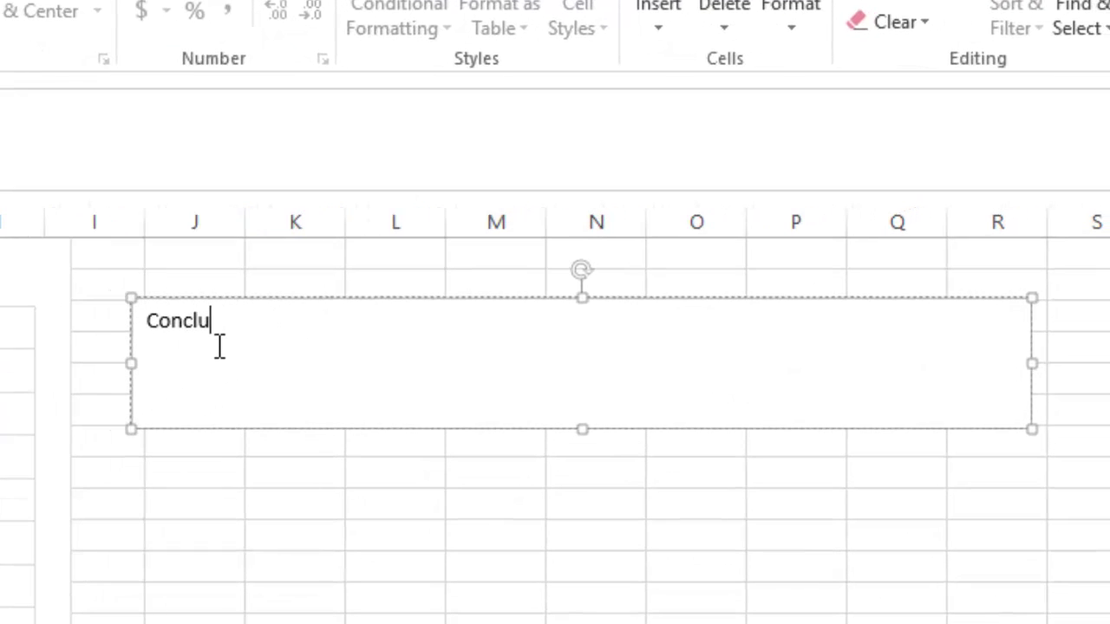
type("sinon")
type("distance is ")
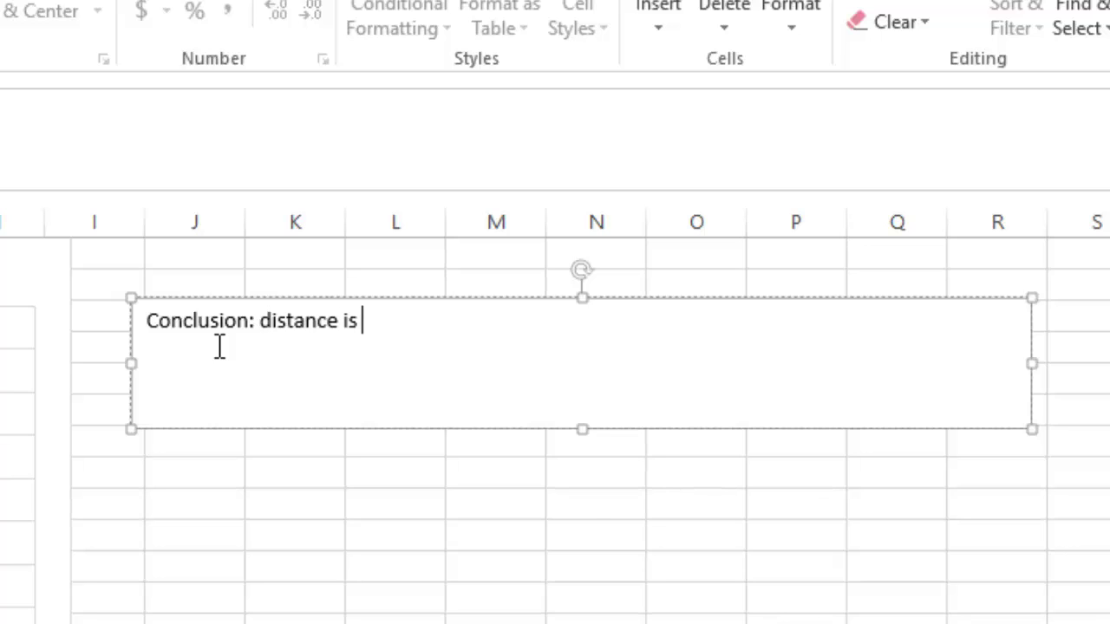
type("porpor")
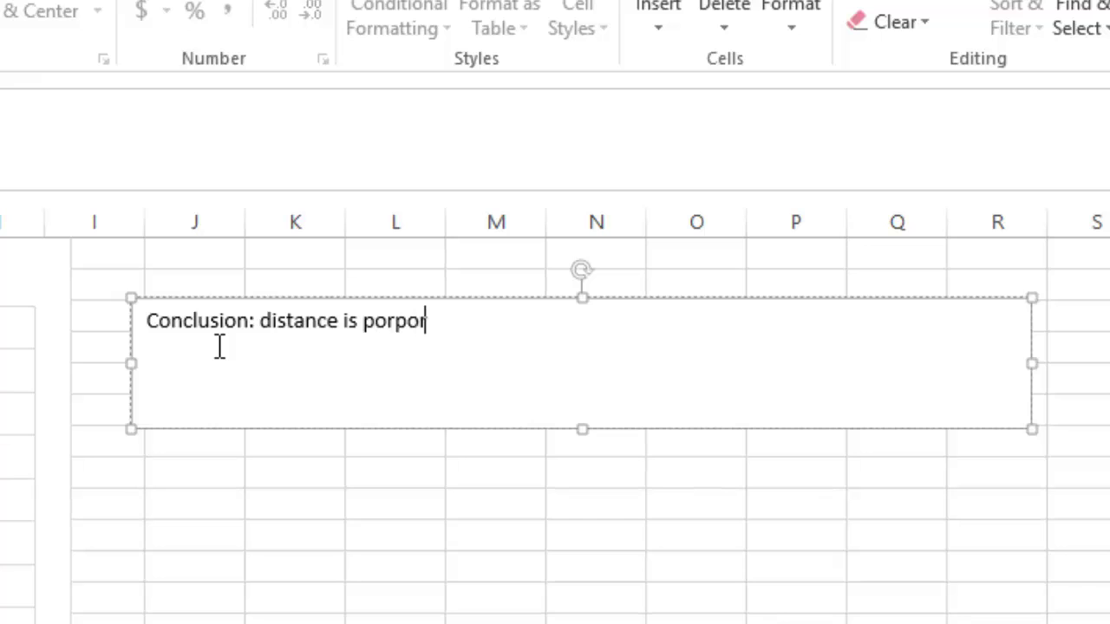
type("po")
key("BackSpace")
key("BackSpace")
key("BackSpace")
type("roportional to ")
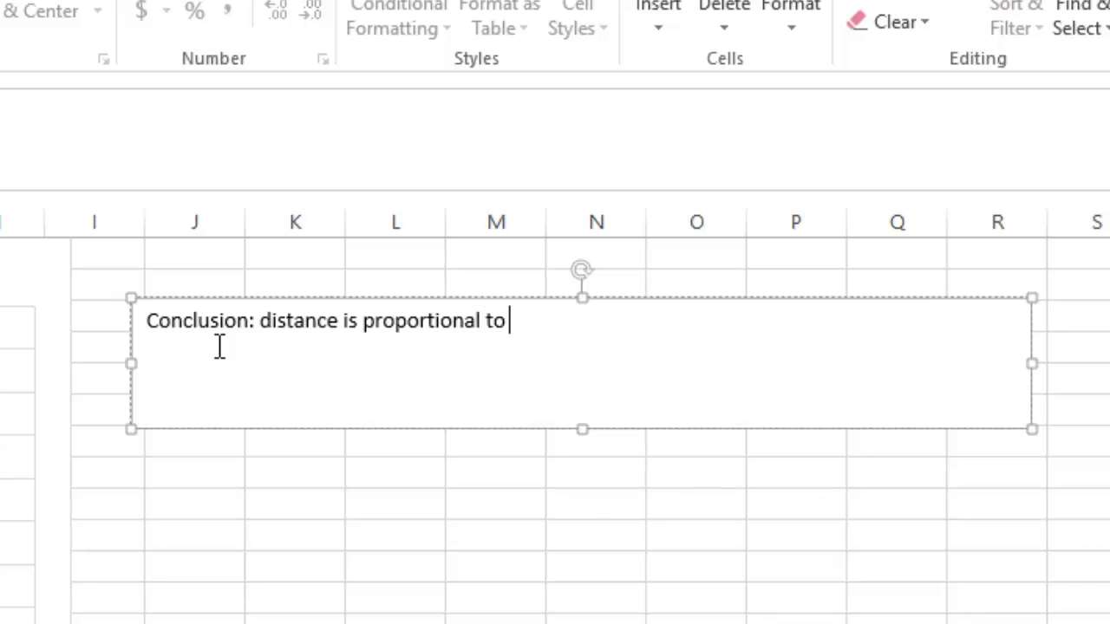
type("time squared.")
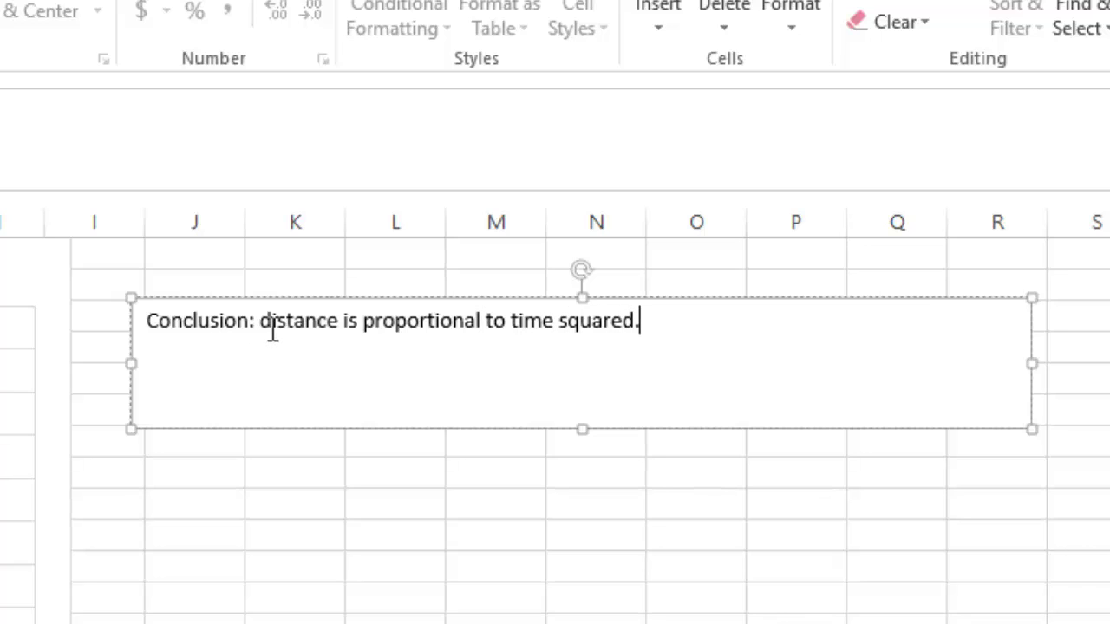
- Capitalise the first letter of "distance" in the conclusion sentence and finish editing the text box
key("BackSpace")
type("D")
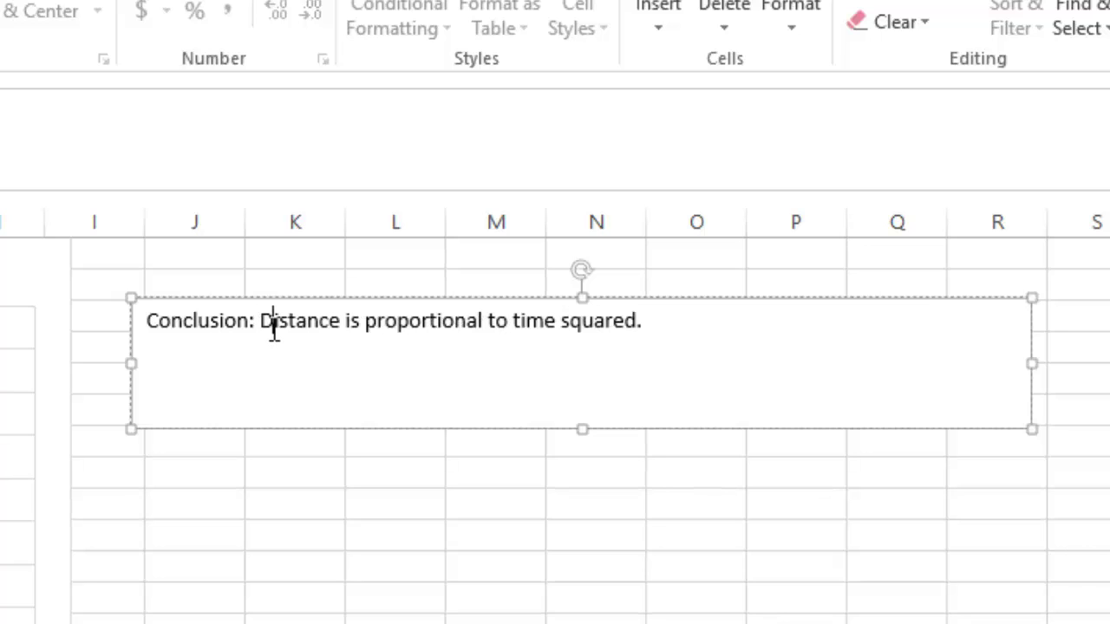
left_click(194, 572)
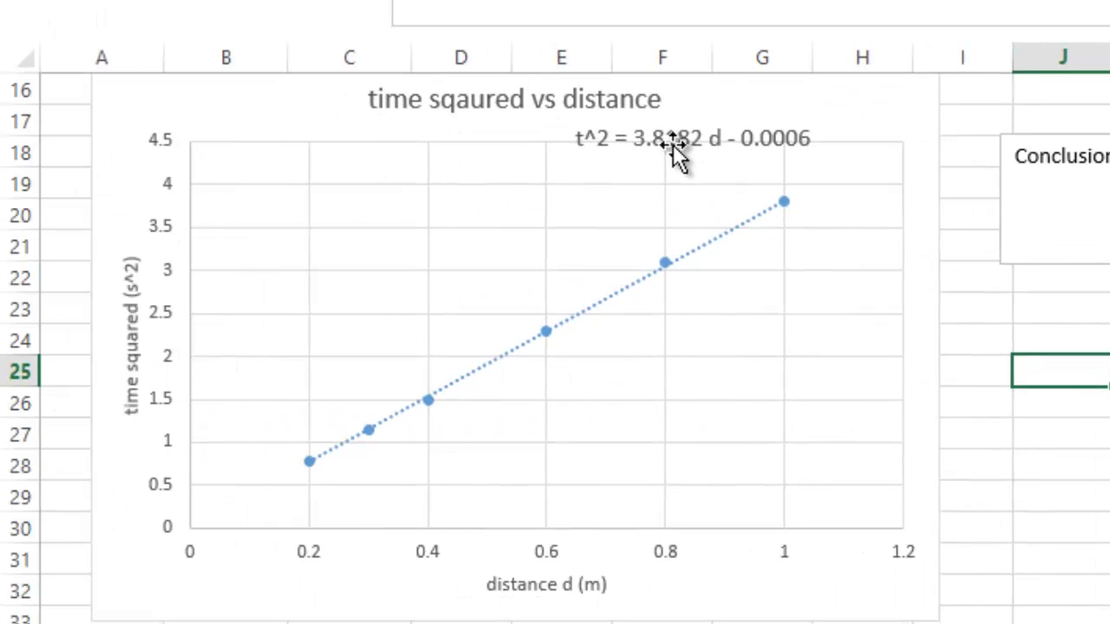
- Review the theoretical gradient above the data table, and switch to the Word instructions to read the Discussion requirements for validating the conclusion
scroll(1084, 379, "up", 3)
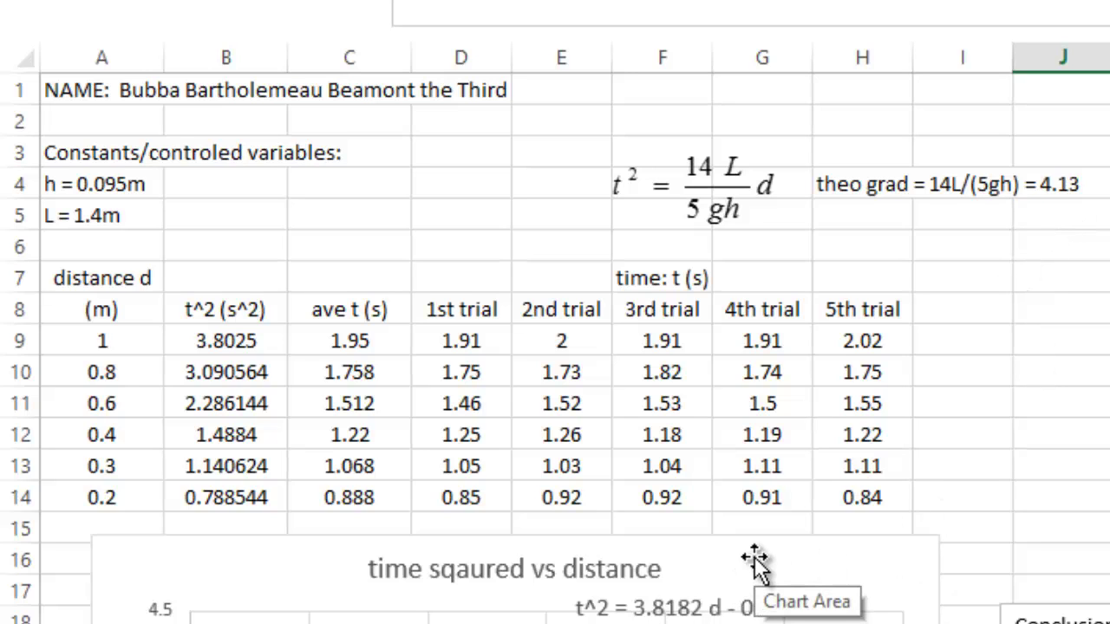
left_click(1010, 414)
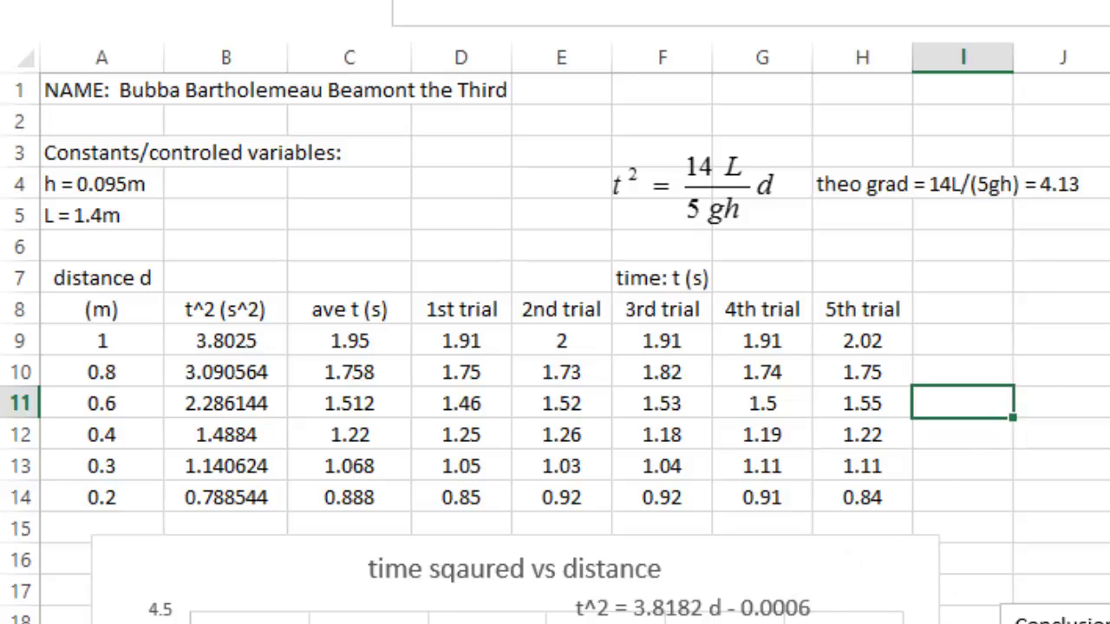
left_click(339, 607)
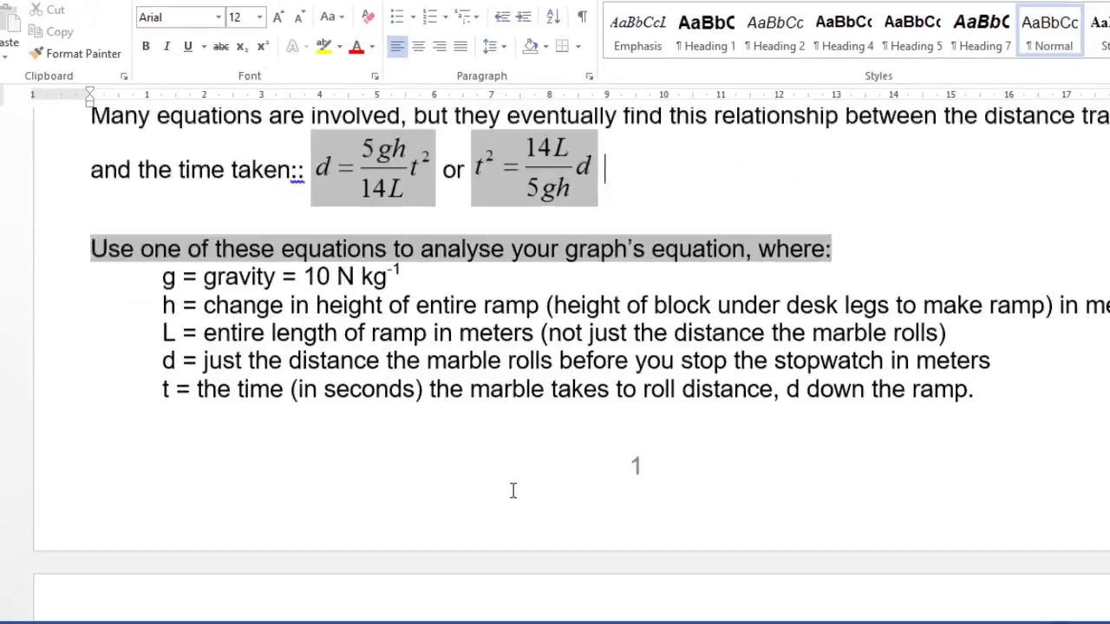
scroll(503, 491, "down", 5)
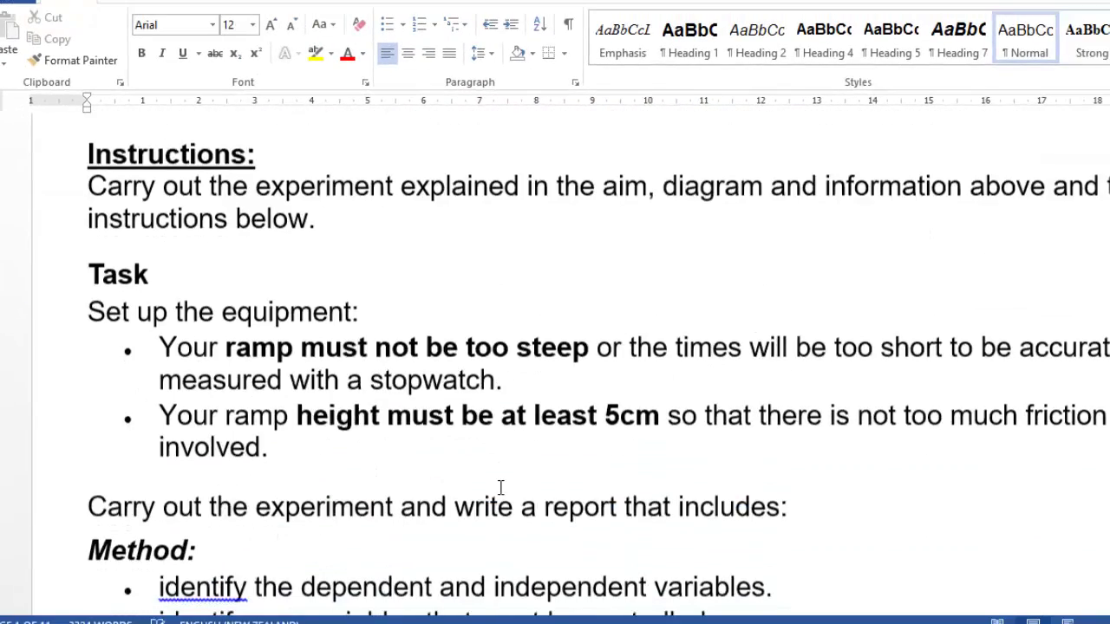
scroll(500, 488, "down", 5)
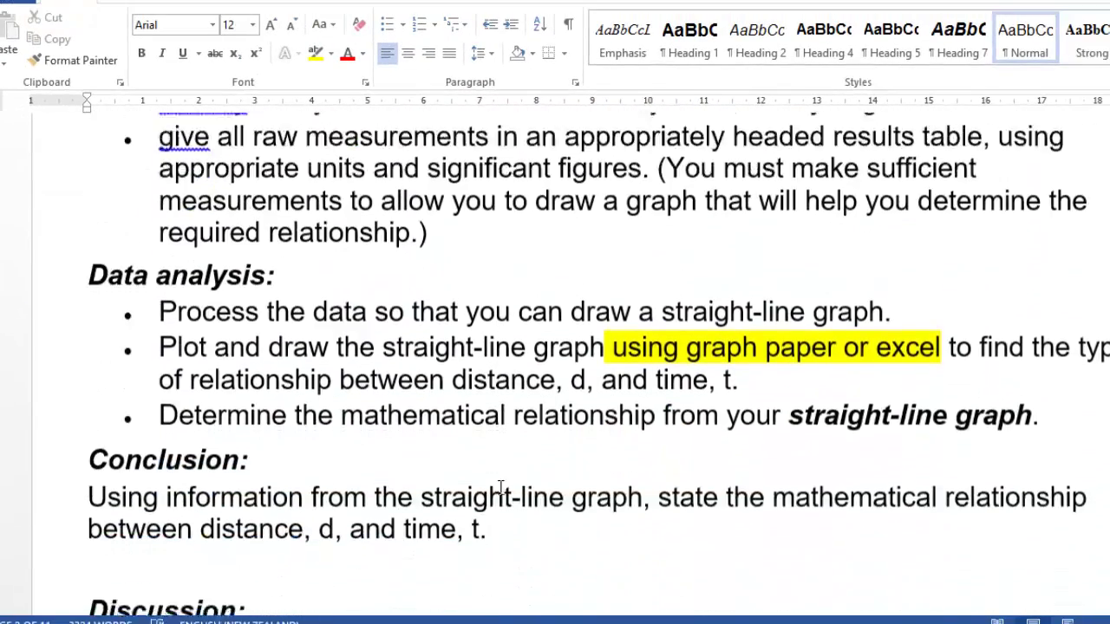
scroll(500, 490, "down", 5)
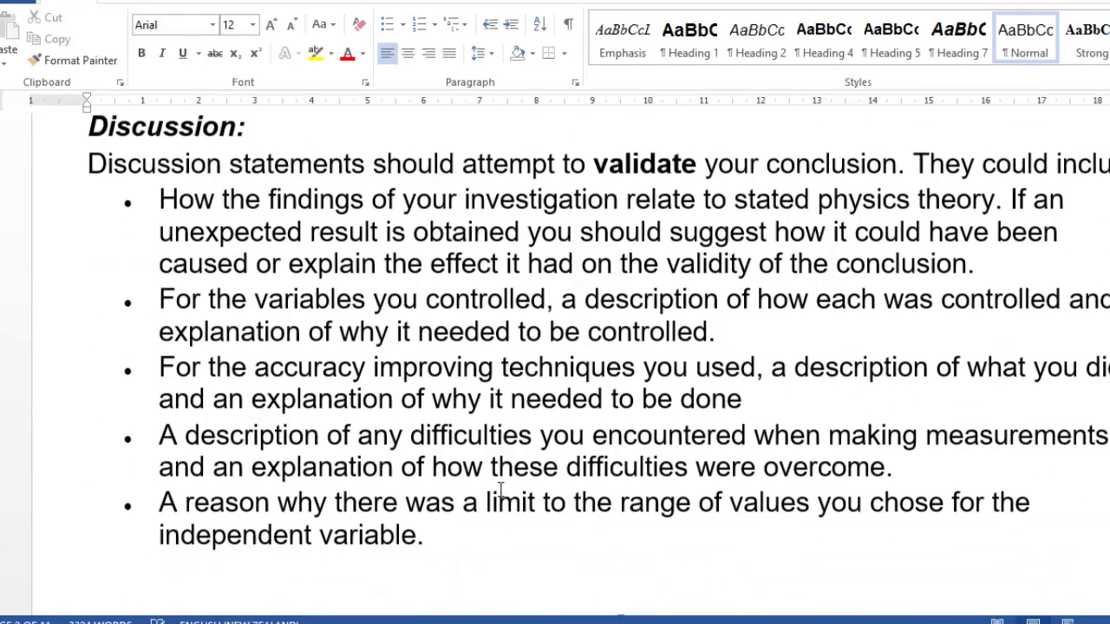
scroll(317, 364, "up", 2)
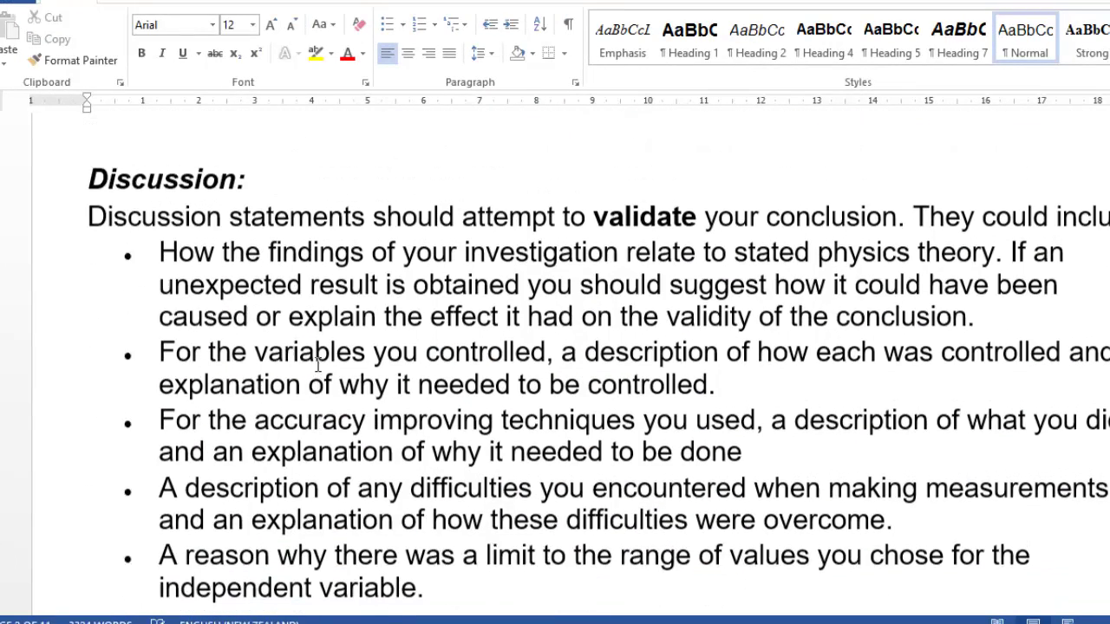